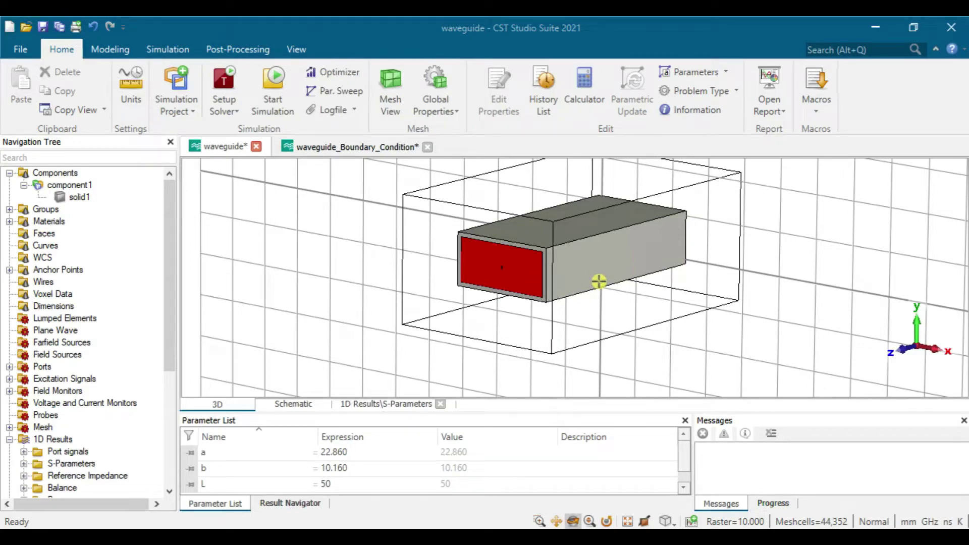
Step: Display the waveguide's S-parameter results from the 1D results
{"action": "left_click_drag", "start_coordinate": [590, 263], "coordinate": [530, 263]}
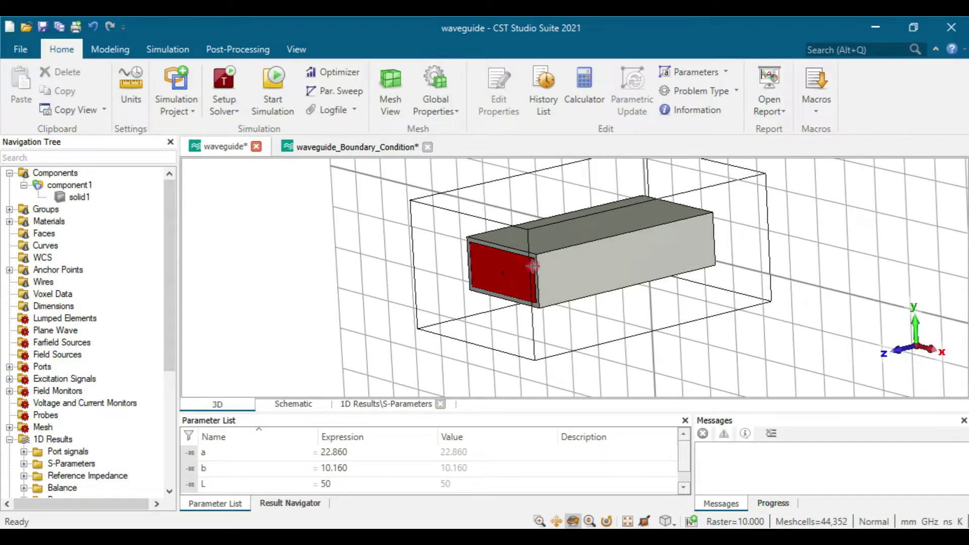
{"action": "scroll", "coordinate": [86, 354], "scroll_direction": "down", "scroll_amount": 2}
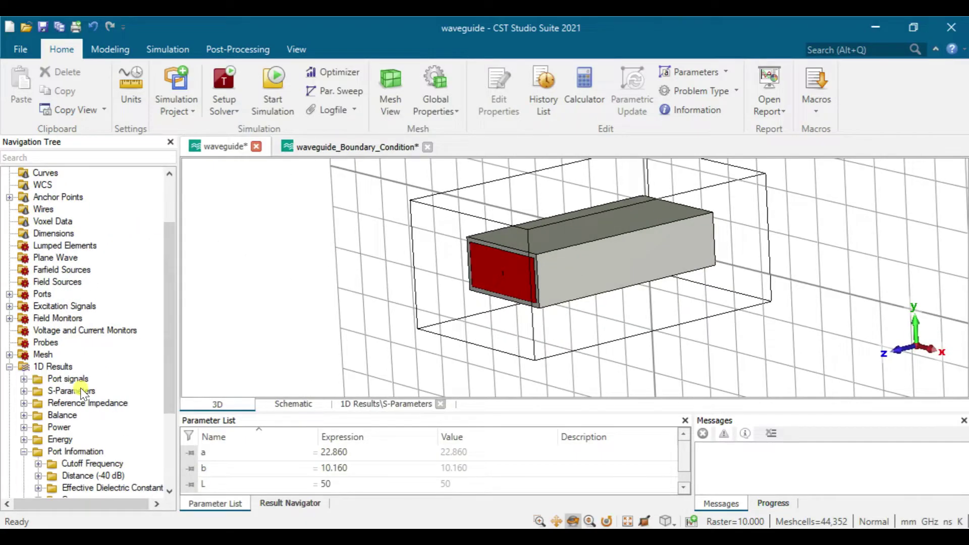
{"action": "left_click", "coordinate": [81, 391]}
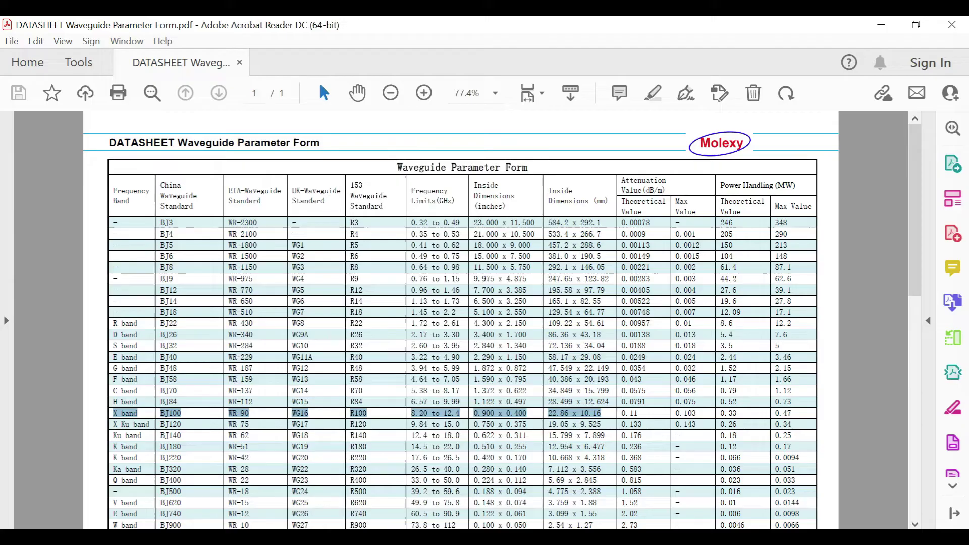
Step: Look up the X band WR-90 row in the waveguide datasheet and highlight its inside dimensions in millimetres
{"action": "scroll", "coordinate": [153, 435], "scroll_direction": "up", "scroll_amount": 3, "text": "ctrl"}
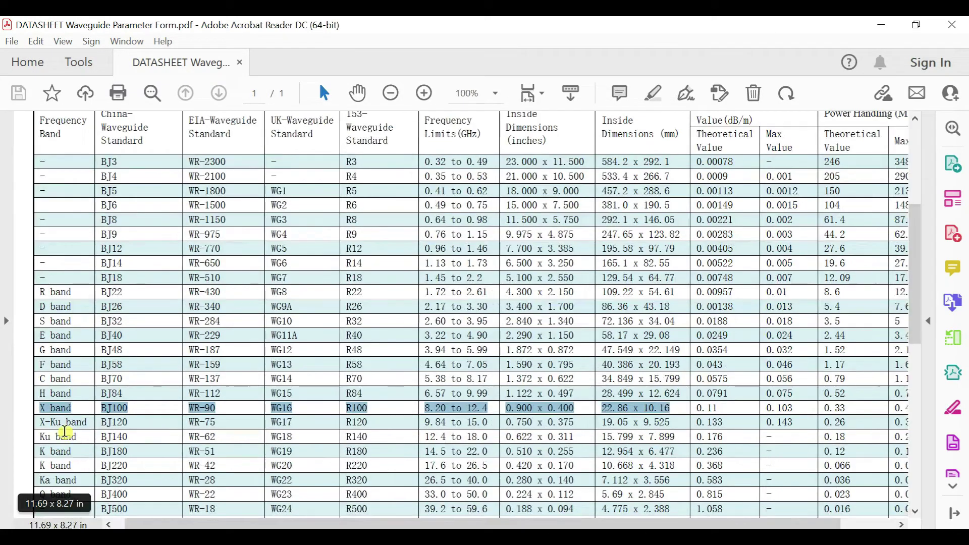
{"action": "left_click", "coordinate": [188, 410]}
{"action": "left_click_drag", "start_coordinate": [188, 410], "coordinate": [217, 410]}
{"action": "left_click", "coordinate": [217, 410]}
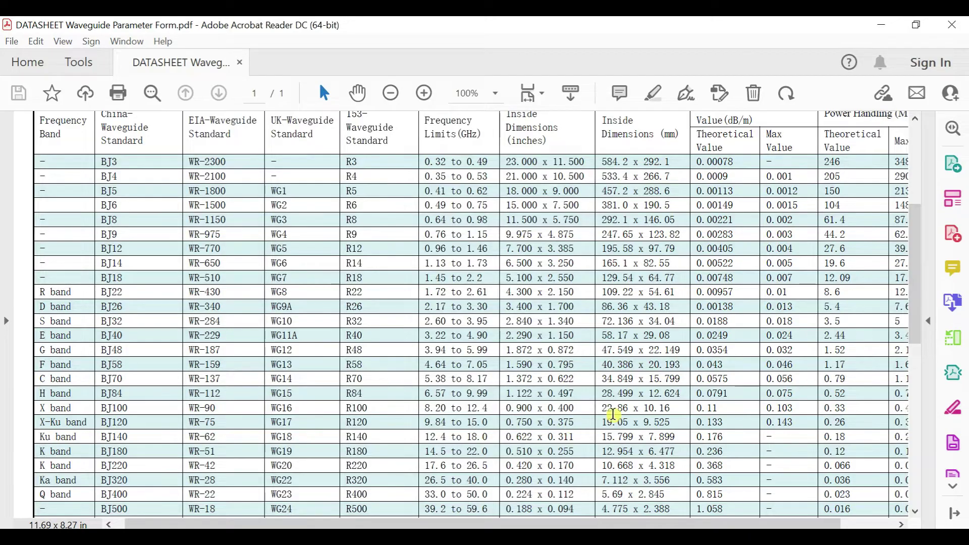
{"action": "left_click_drag", "start_coordinate": [604, 408], "coordinate": [652, 408]}
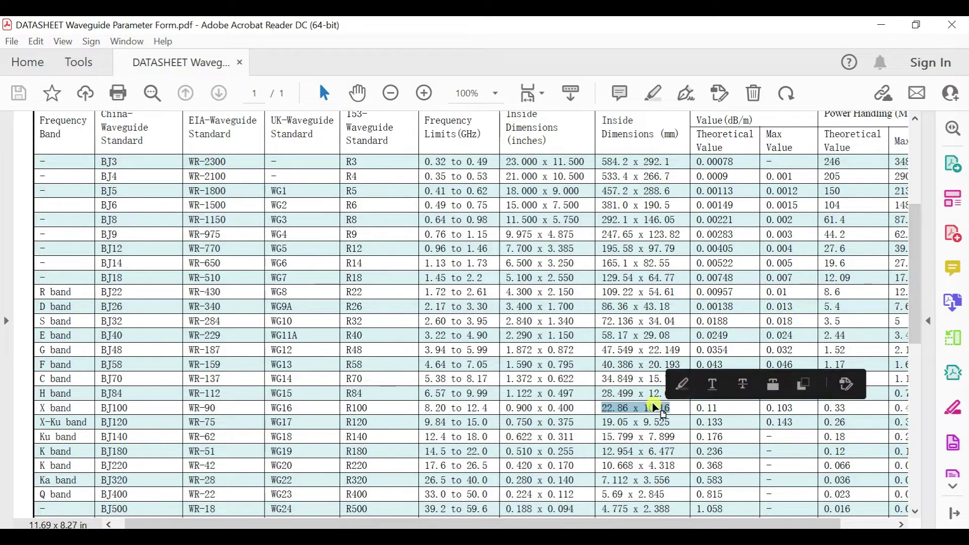
{"action": "scroll", "coordinate": [463, 363], "scroll_direction": "down", "scroll_amount": 1, "text": "ctrl"}
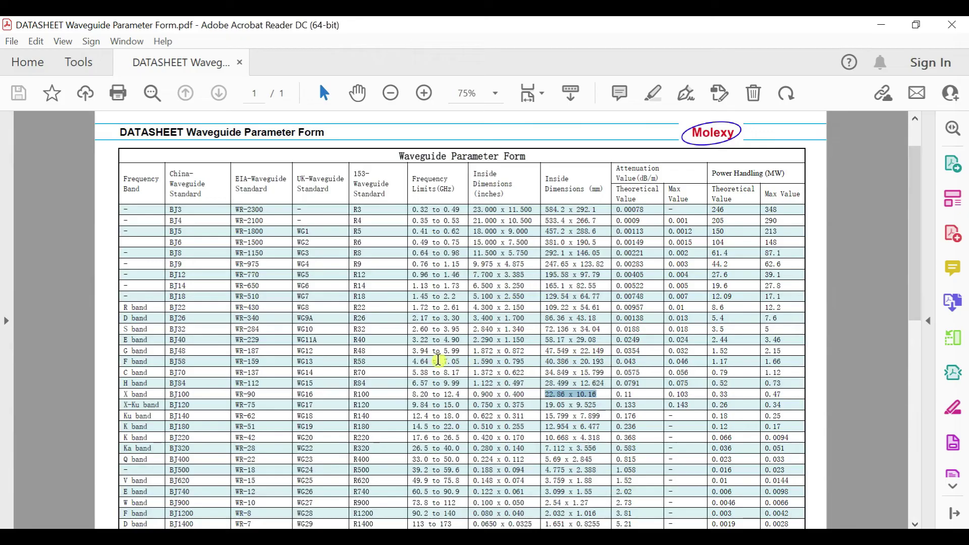
Step: Switch to CST Studio Suite and measure the short vertical inner edge of the waveguide opening at port 1
{"action": "key", "text": "alt+Tab"}
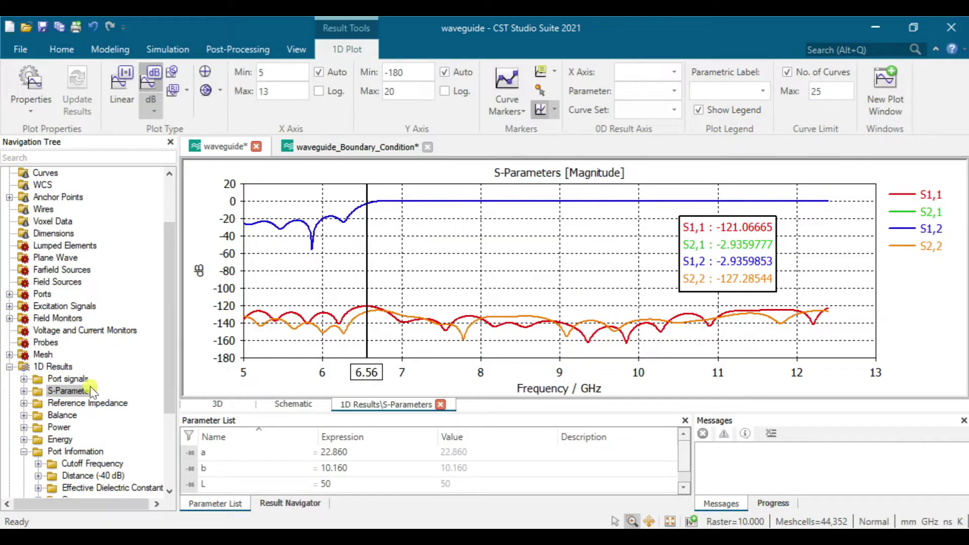
{"action": "scroll", "coordinate": [75, 392], "scroll_direction": "up", "scroll_amount": 2}
{"action": "left_click", "coordinate": [76, 197]}
{"action": "key", "text": "f"}
{"action": "double_click", "coordinate": [508, 274]}
{"action": "left_click_drag", "start_coordinate": [508, 273], "coordinate": [433, 238]}
{"action": "key", "text": "s"}
{"action": "left_click", "coordinate": [435, 238]}
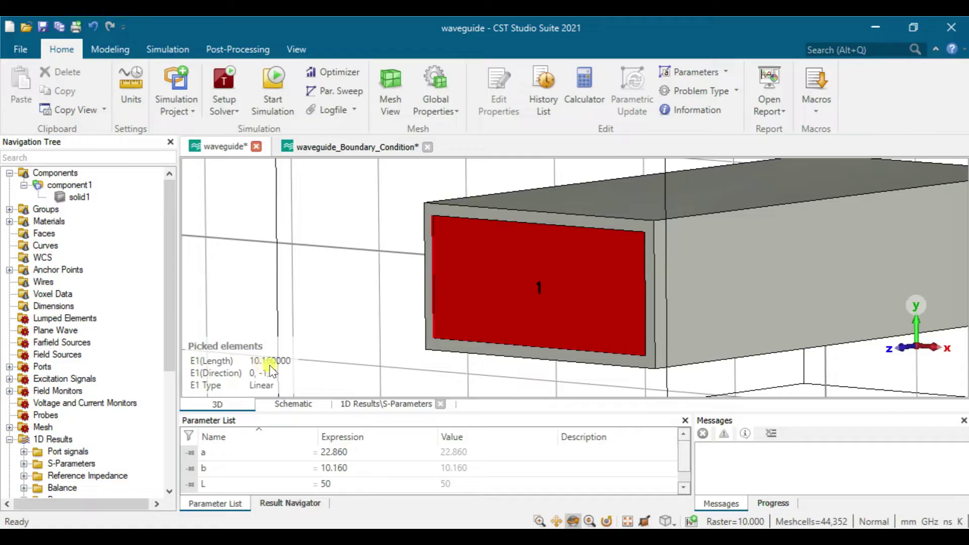
{"action": "double_click", "coordinate": [434, 245]}
{"action": "left_click", "coordinate": [434, 248]}
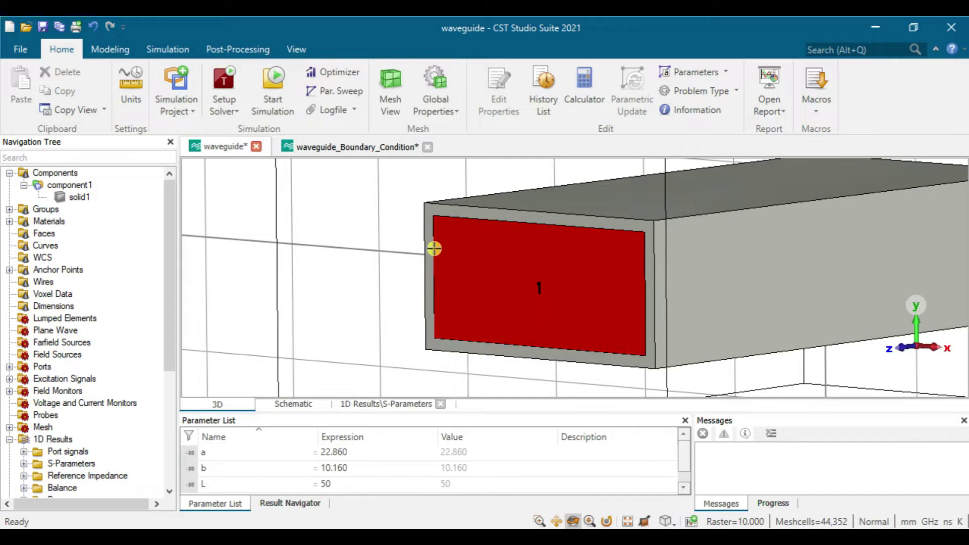
Step: Pick the long upper inner edge of the waveguide opening to measure its length
{"action": "scroll", "coordinate": [434, 248], "scroll_direction": "up", "scroll_amount": 5}
{"action": "key", "text": "s"}
{"action": "left_click", "coordinate": [454, 186]}
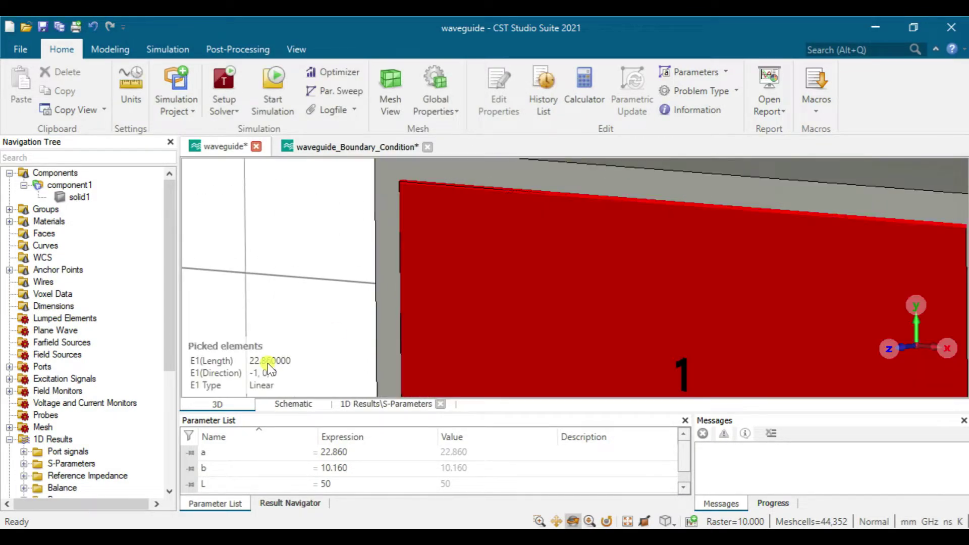
Step: Switch to the Adobe Acrobat Reader datasheet to compare the WR-90 inside dimensions, and return to CST Studio Suite
{"action": "left_click", "coordinate": [264, 526]}
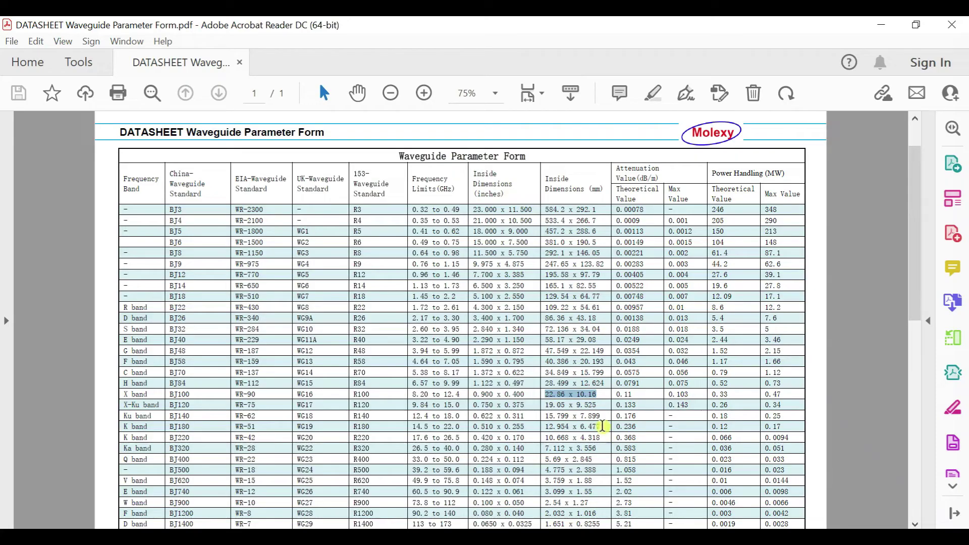
{"action": "scroll", "coordinate": [579, 413], "scroll_direction": "up", "scroll_amount": 2, "text": "ctrl"}
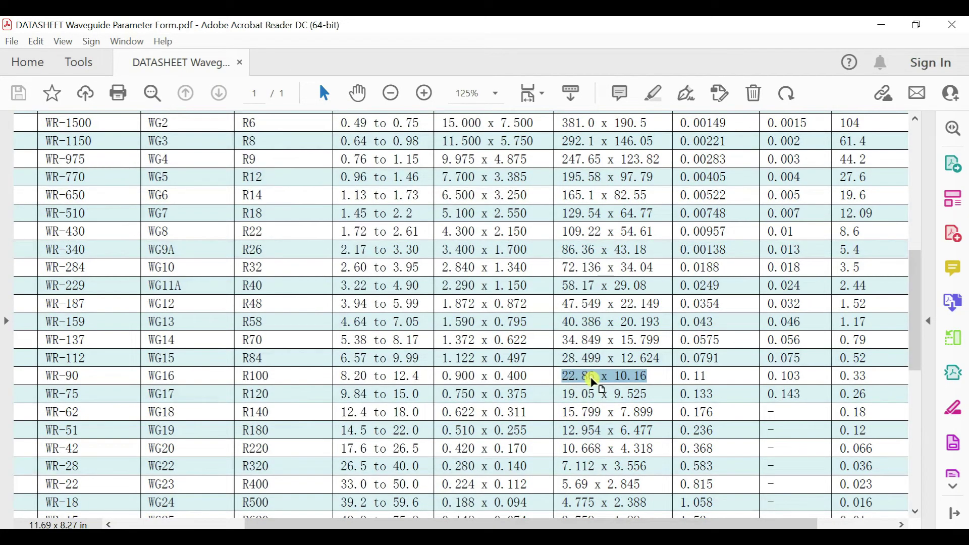
{"action": "key", "text": "alt+Tab"}
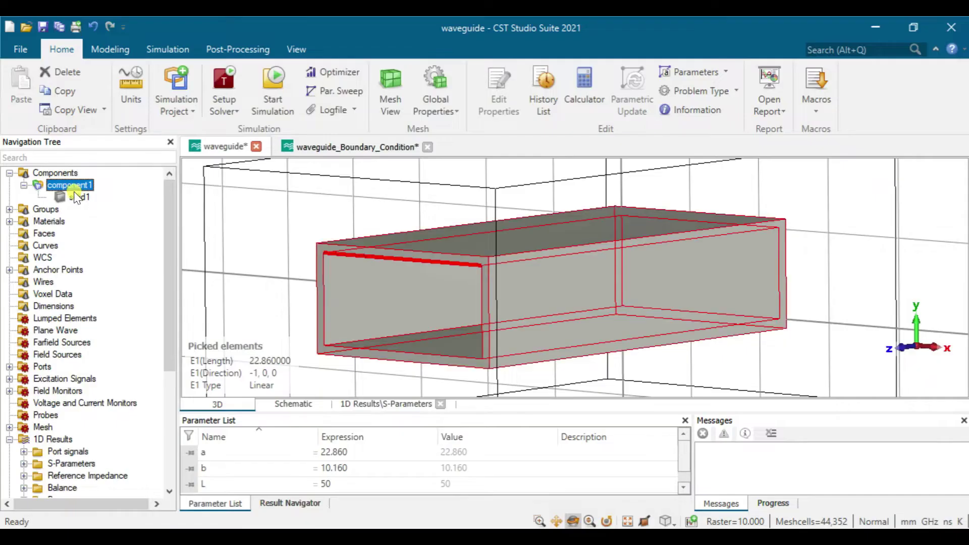
Step: Display the S-parameter curves and read them with the axis marker at about 8, 12.4 and 8.13 GHz
{"action": "left_click", "coordinate": [82, 476]}
{"action": "left_click", "coordinate": [80, 464]}
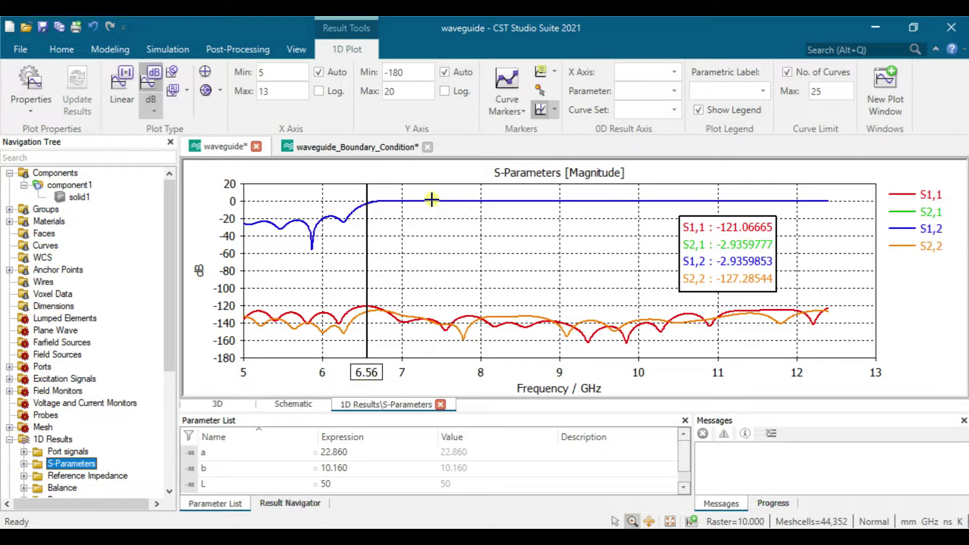
{"action": "mouse_move", "coordinate": [370, 197]}
{"action": "left_mouse_down"}
{"action": "mouse_move", "coordinate": [493, 197]}
{"action": "mouse_move", "coordinate": [481, 197]}
{"action": "left_mouse_up"}
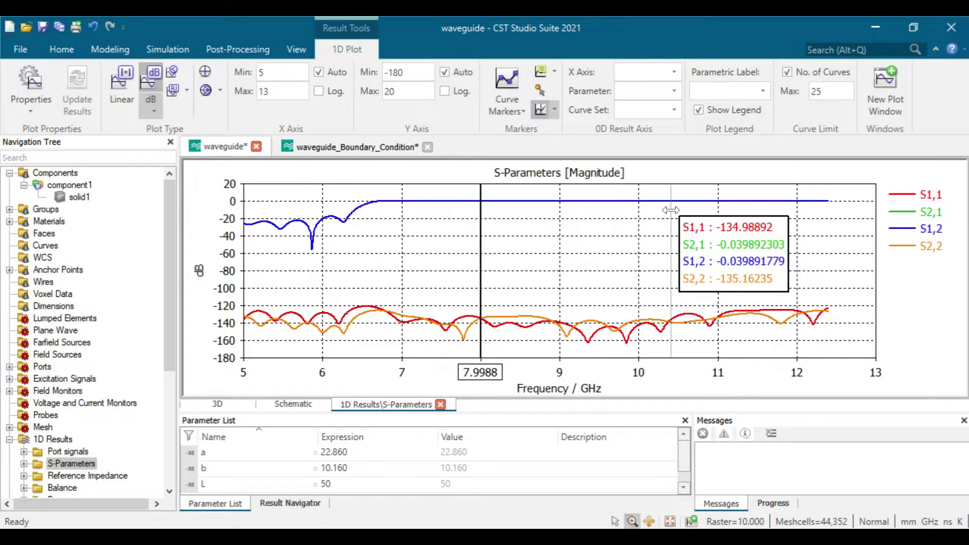
{"action": "left_click", "coordinate": [831, 224]}
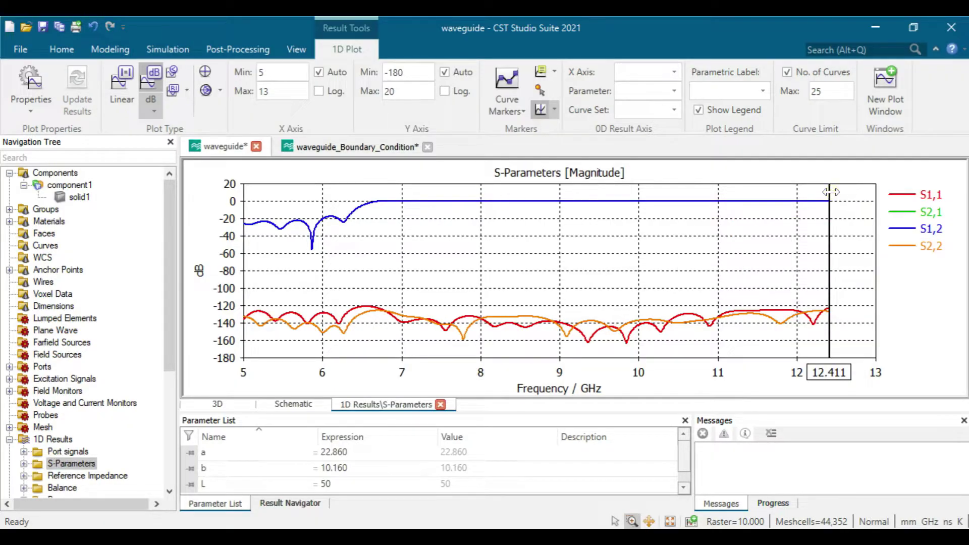
{"action": "left_click", "coordinate": [491, 199]}
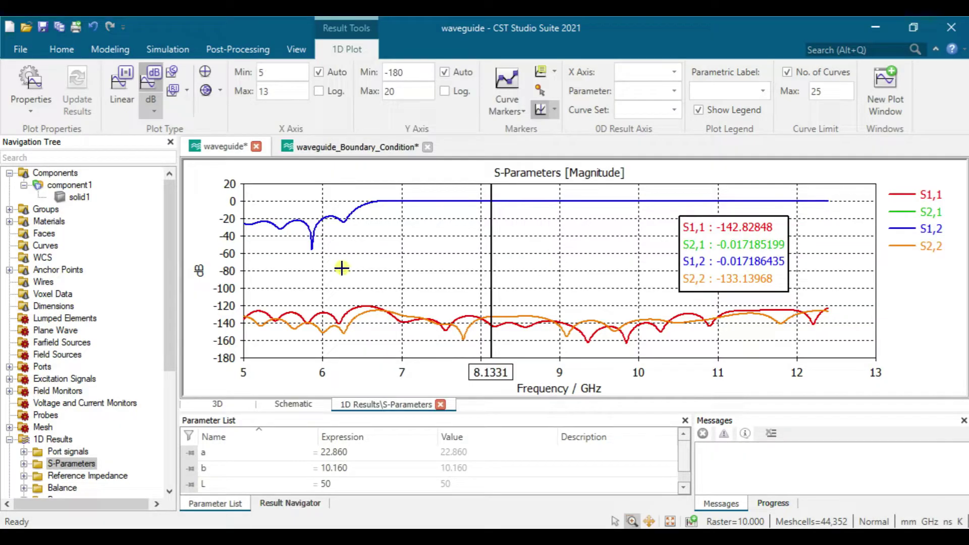
Step: Display the reference impedance result and read it with the axis marker at about 10 GHz
{"action": "scroll", "coordinate": [121, 414], "scroll_direction": "down", "scroll_amount": 2}
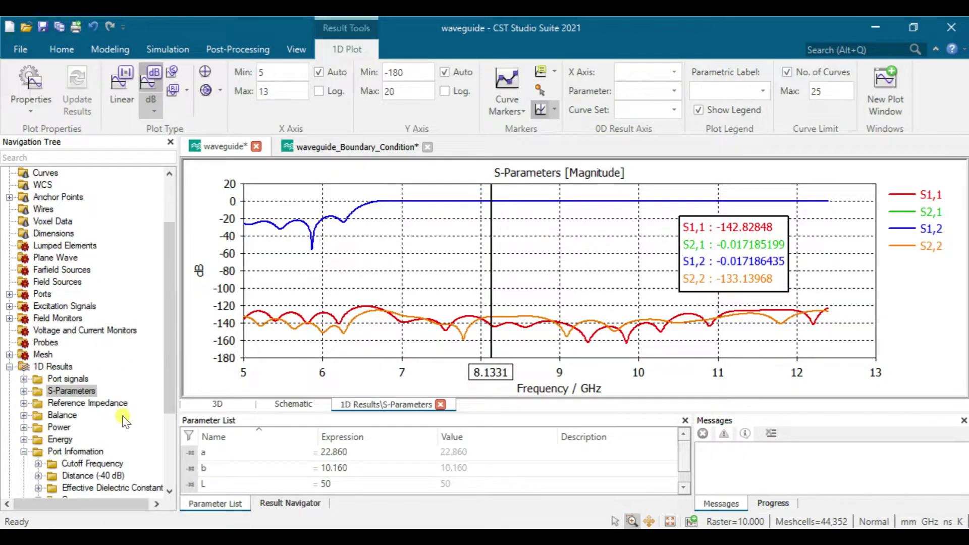
{"action": "left_click", "coordinate": [83, 404]}
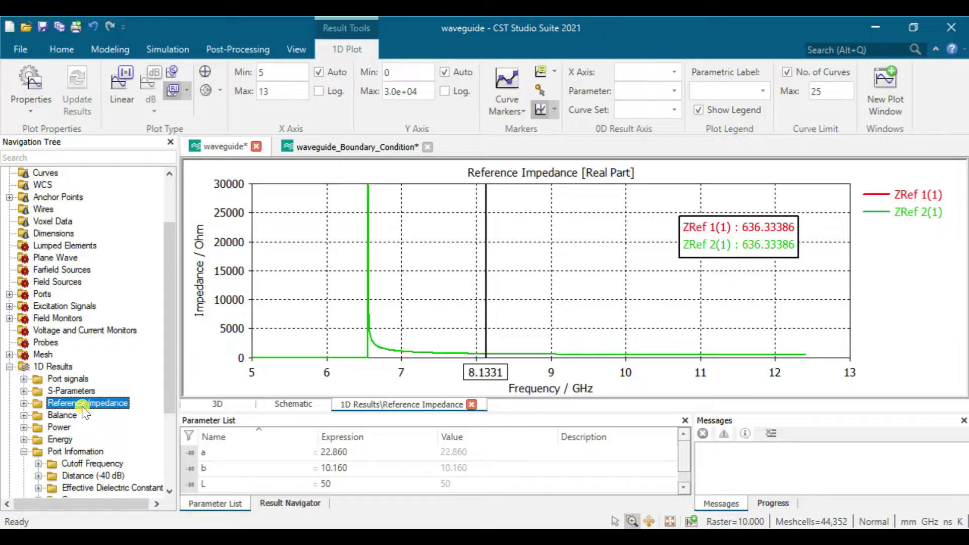
{"action": "left_click_drag", "start_coordinate": [486, 253], "coordinate": [625, 258]}
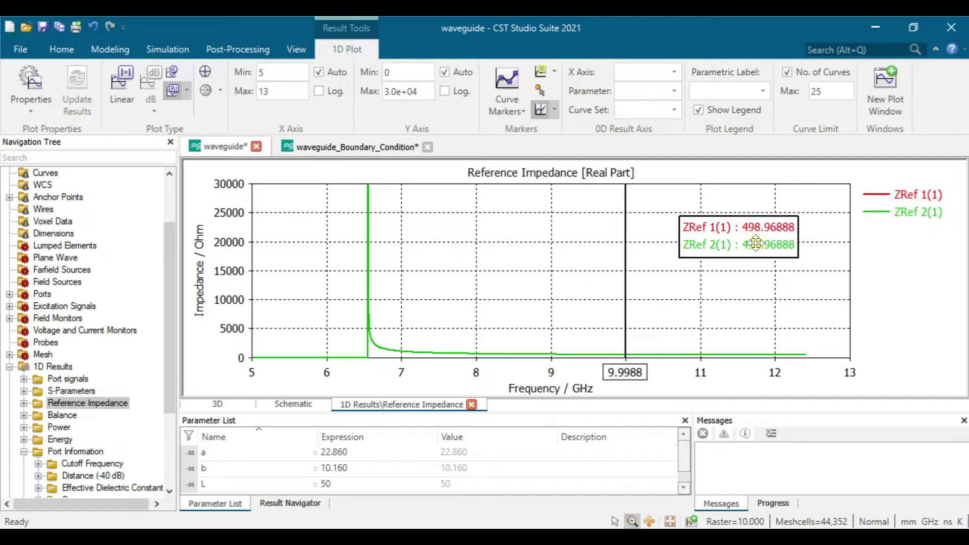
Step: View the port cutoff frequency and VSWR results
{"action": "scroll", "coordinate": [81, 444], "scroll_direction": "down", "scroll_amount": 2}
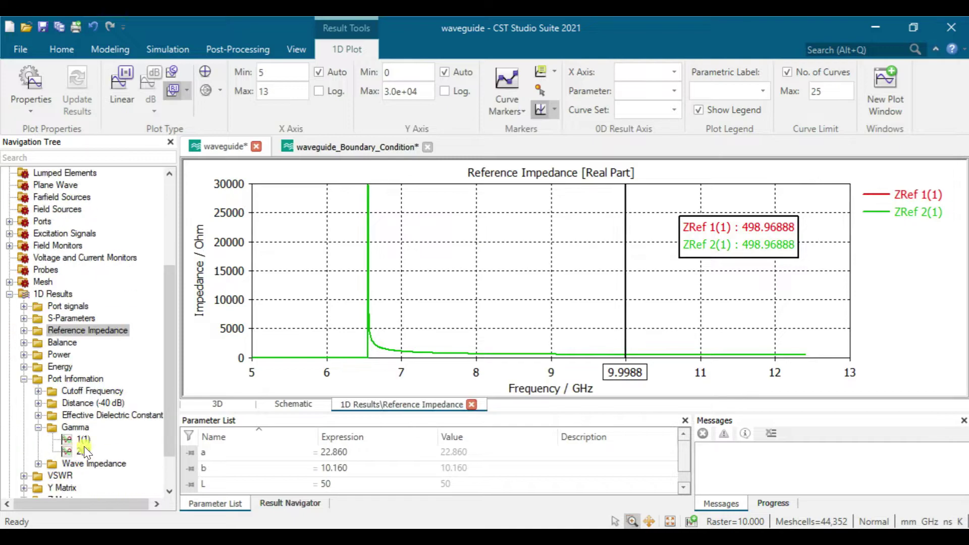
{"action": "left_click", "coordinate": [114, 392]}
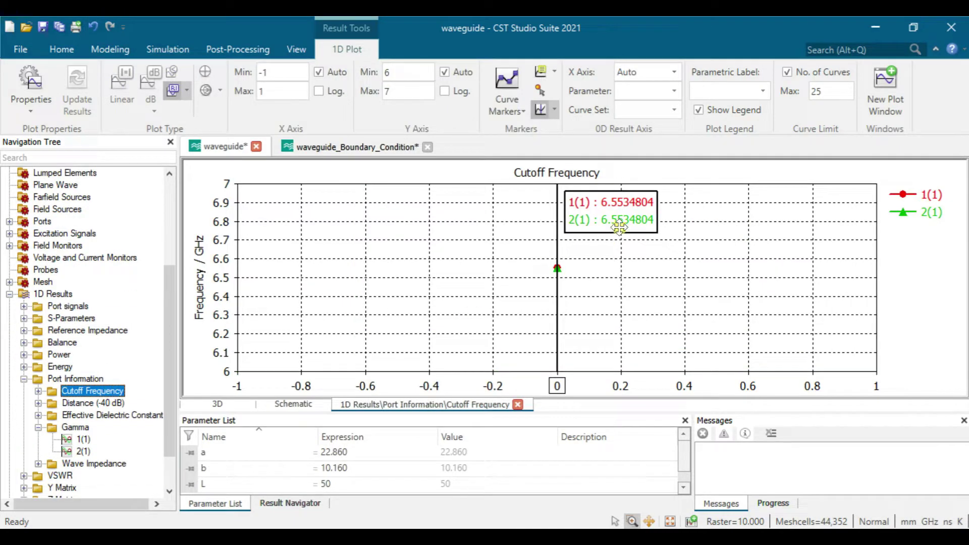
{"action": "scroll", "coordinate": [36, 429], "scroll_direction": "down", "scroll_amount": 2}
{"action": "left_click", "coordinate": [37, 429]}
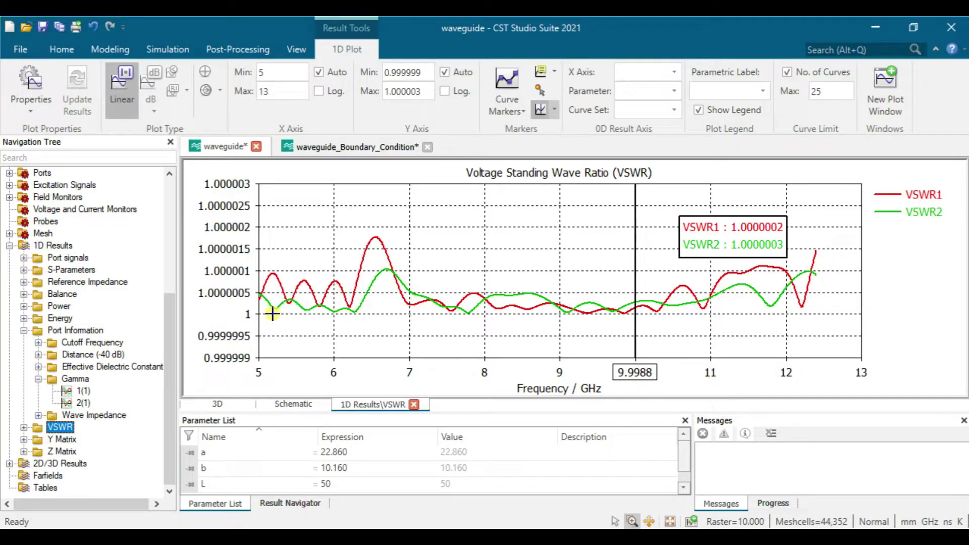
Step: Display the time-domain e-field (t=0..end(0.1)) [1] result as an animation with dB scaling
{"action": "left_click", "coordinate": [10, 463]}
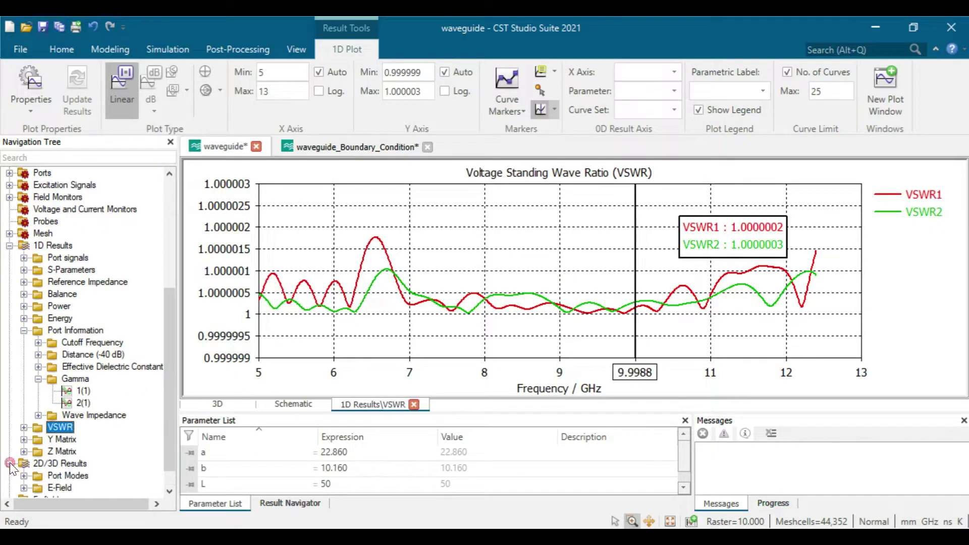
{"action": "scroll", "coordinate": [45, 472], "scroll_direction": "down", "scroll_amount": 1}
{"action": "left_click", "coordinate": [28, 462]}
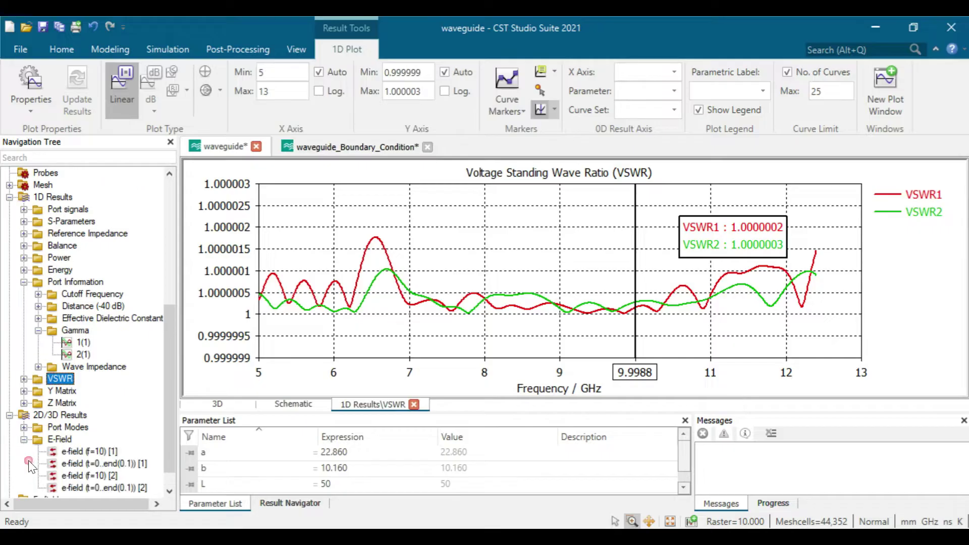
{"action": "left_click", "coordinate": [108, 464]}
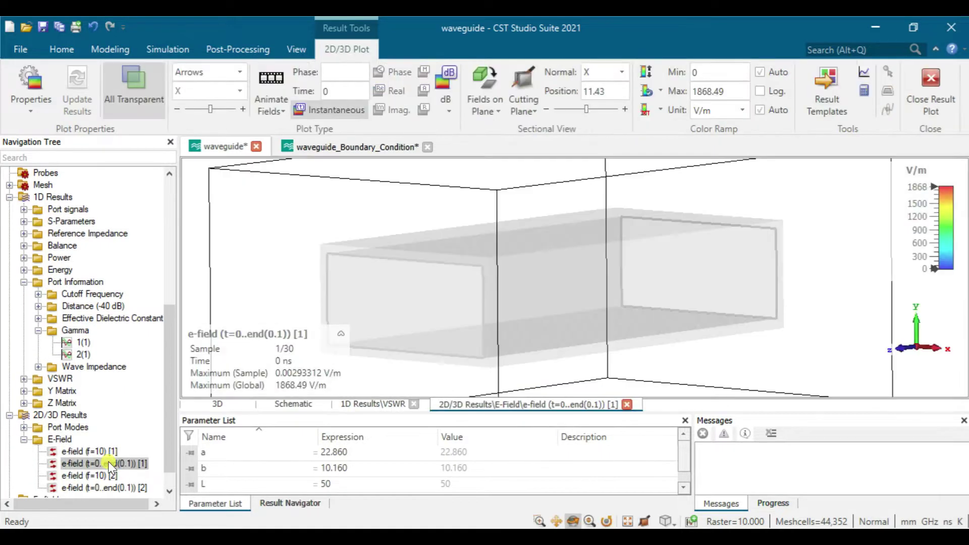
{"action": "left_click", "coordinate": [272, 83]}
{"action": "left_click", "coordinate": [444, 81]}
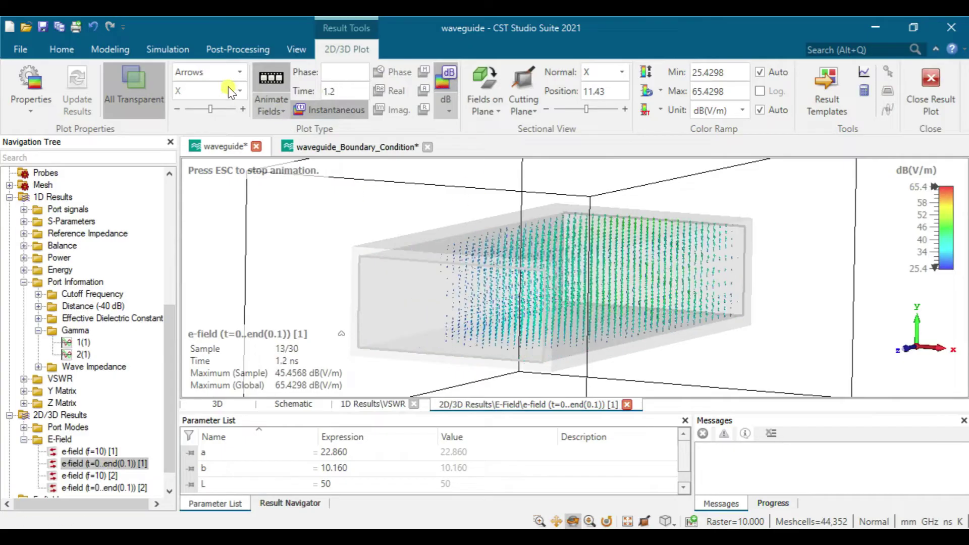
Step: Turn off the transparent display of the waveguide and change the animated field plot from arrows to Contour
{"action": "left_click", "coordinate": [122, 83]}
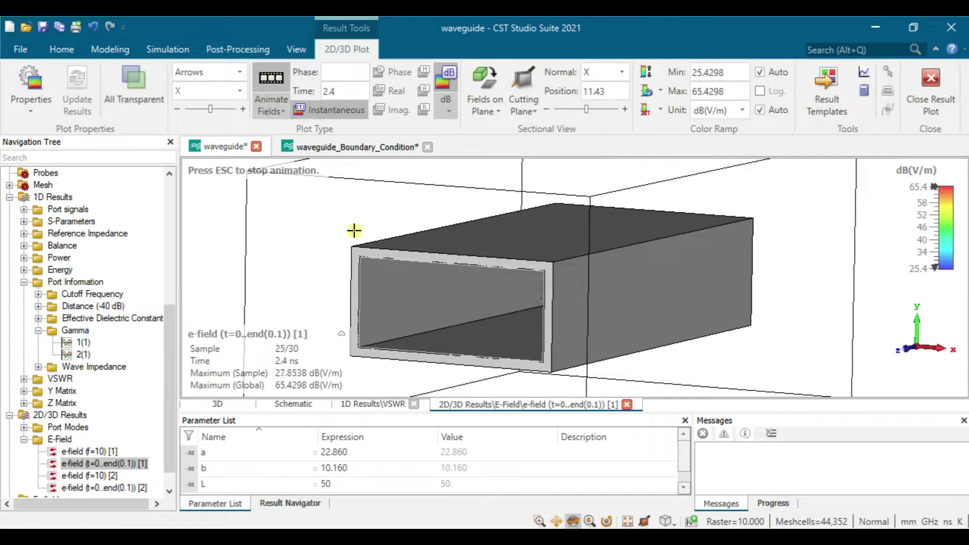
{"action": "left_click_drag", "start_coordinate": [354, 225], "coordinate": [363, 242]}
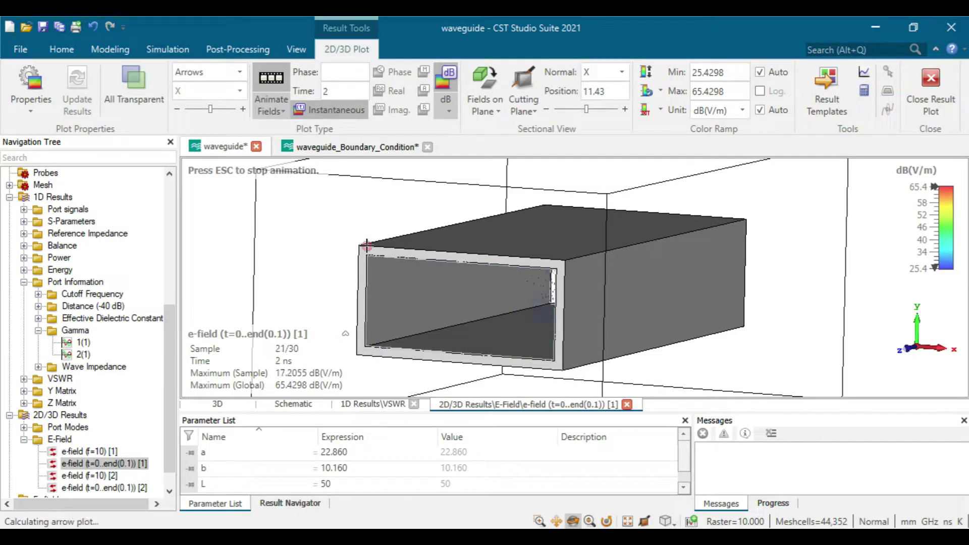
{"action": "left_click", "coordinate": [231, 74]}
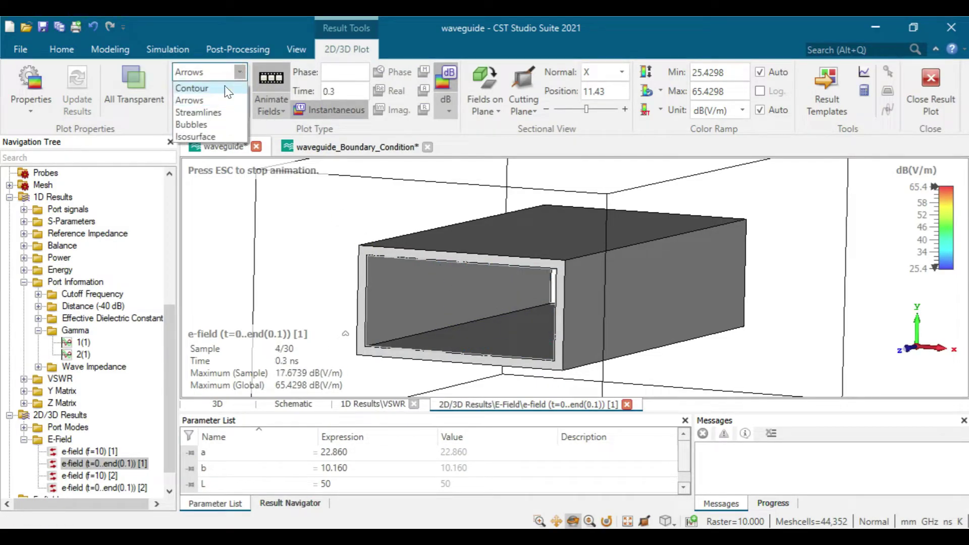
{"action": "left_click", "coordinate": [192, 88]}
{"action": "left_click_drag", "start_coordinate": [353, 184], "coordinate": [569, 309]}
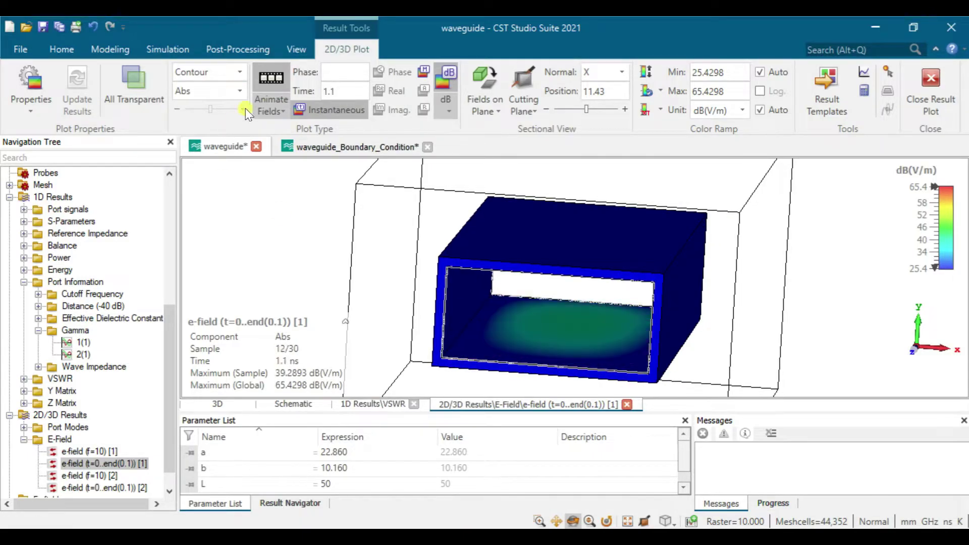
Step: Review the boundary conditions without changing them, and select solid1 to check its material
{"action": "left_click", "coordinate": [167, 49]}
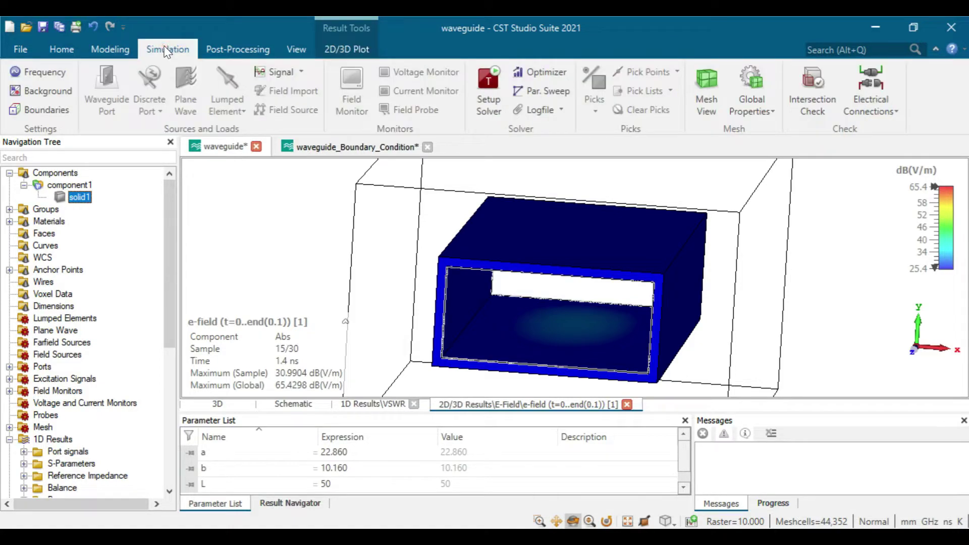
{"action": "left_click", "coordinate": [43, 111]}
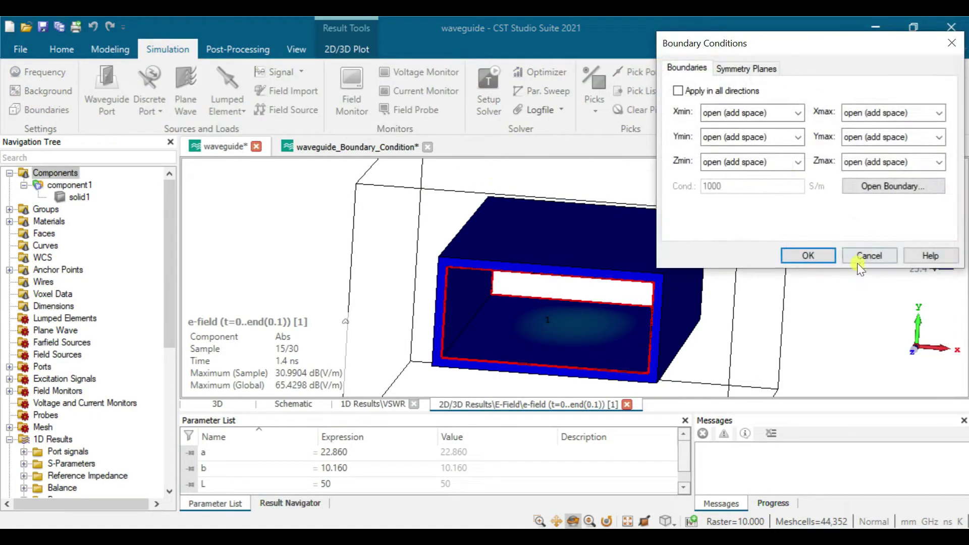
{"action": "left_click", "coordinate": [867, 257]}
{"action": "left_click", "coordinate": [667, 288]}
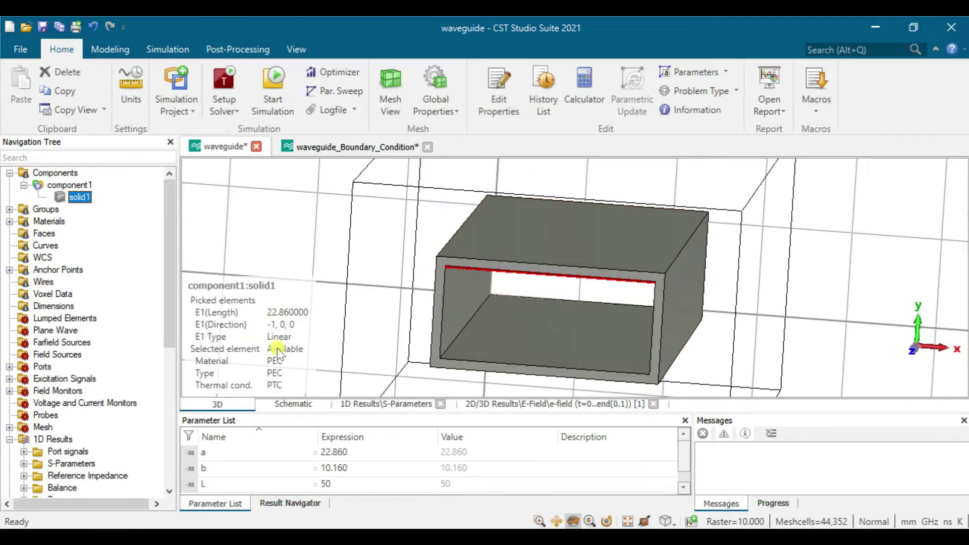
Step: Clear the picked inner edge at the opening of the existing waveguide model
{"action": "left_click_drag", "start_coordinate": [571, 287], "coordinate": [573, 276]}
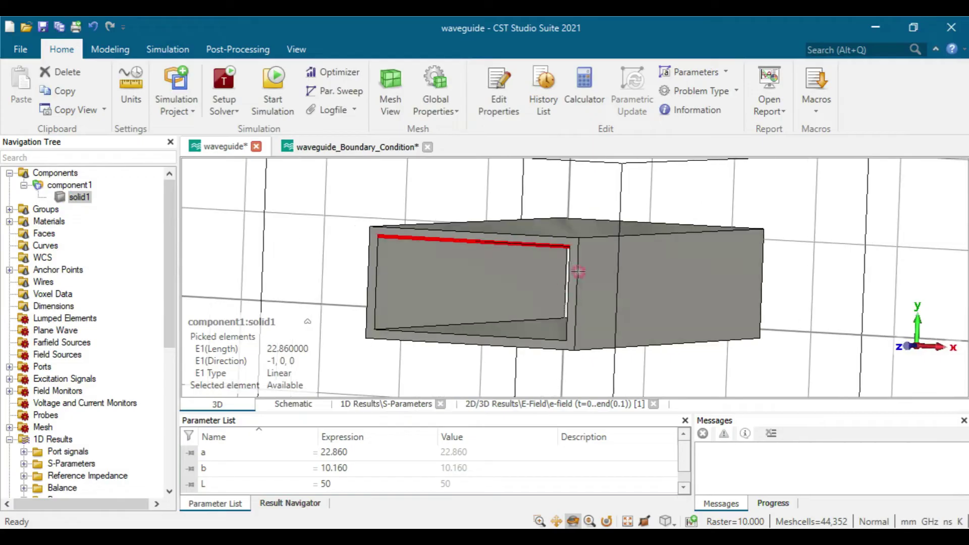
{"action": "key", "text": "s"}
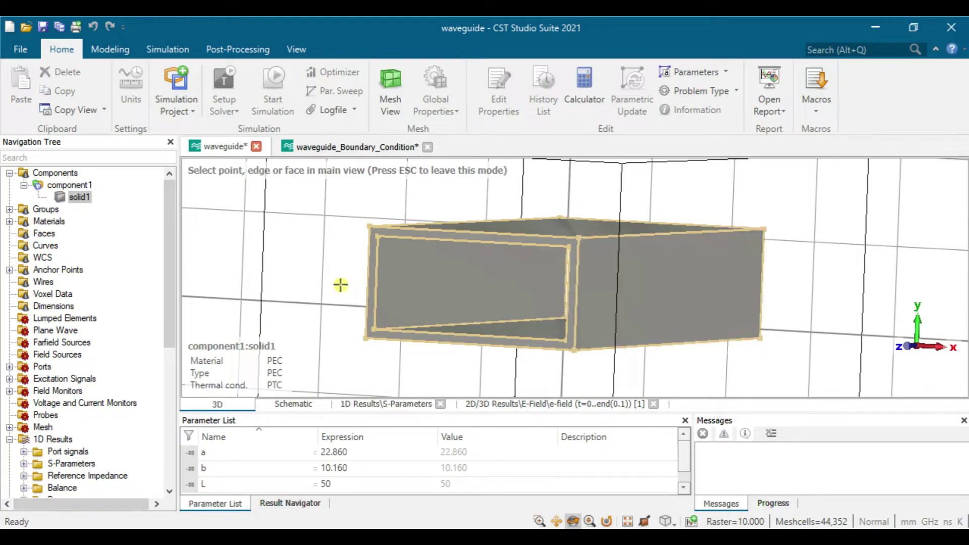
{"action": "key", "text": "Escape"}
{"action": "left_click_drag", "start_coordinate": [348, 286], "coordinate": [347, 334]}
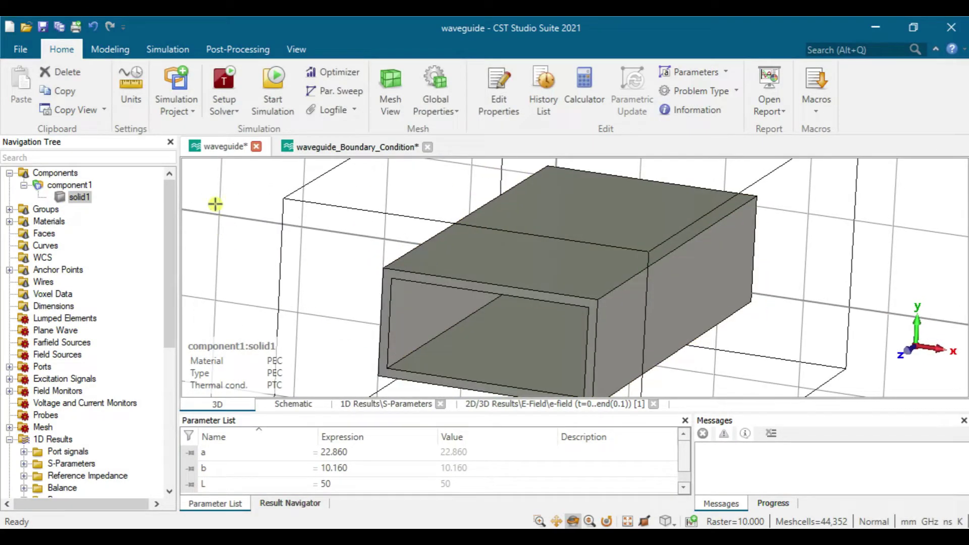
Step: Start a new project template for Antennas with the Waveguide (Horn, Cone, etc.) workflow, Time Domain solver and mm, GHz, ns and Kelvin units
{"action": "left_click", "coordinate": [11, 25]}
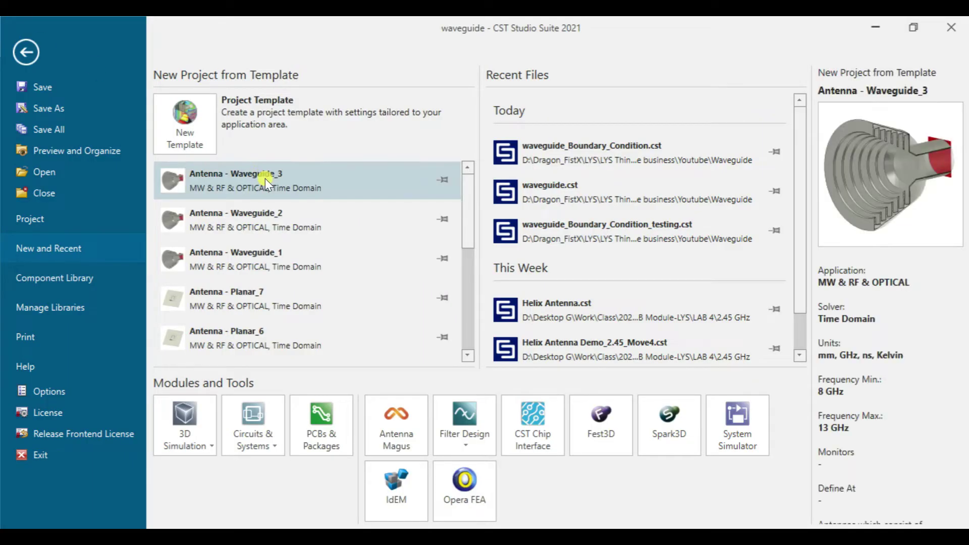
{"action": "left_click", "coordinate": [185, 120]}
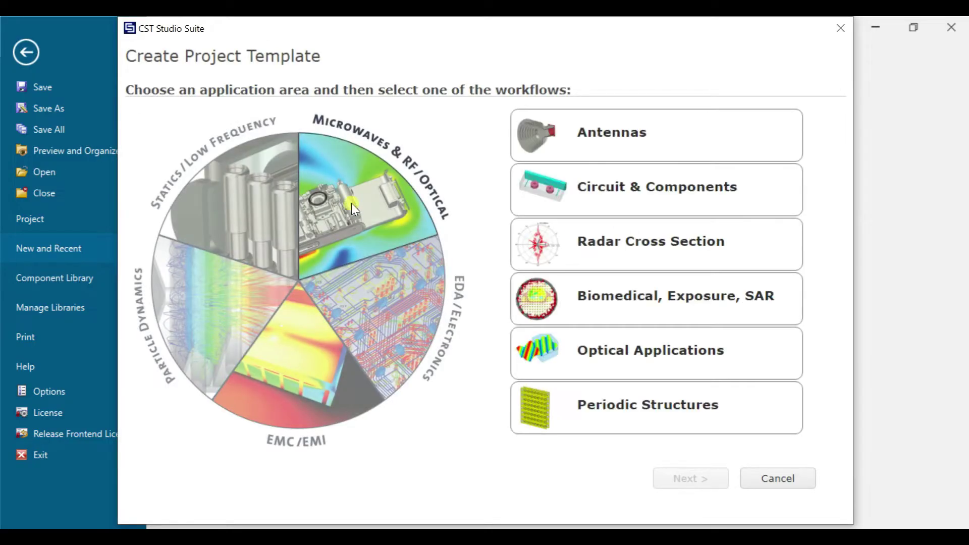
{"action": "left_click", "coordinate": [638, 147]}
{"action": "left_click", "coordinate": [716, 483]}
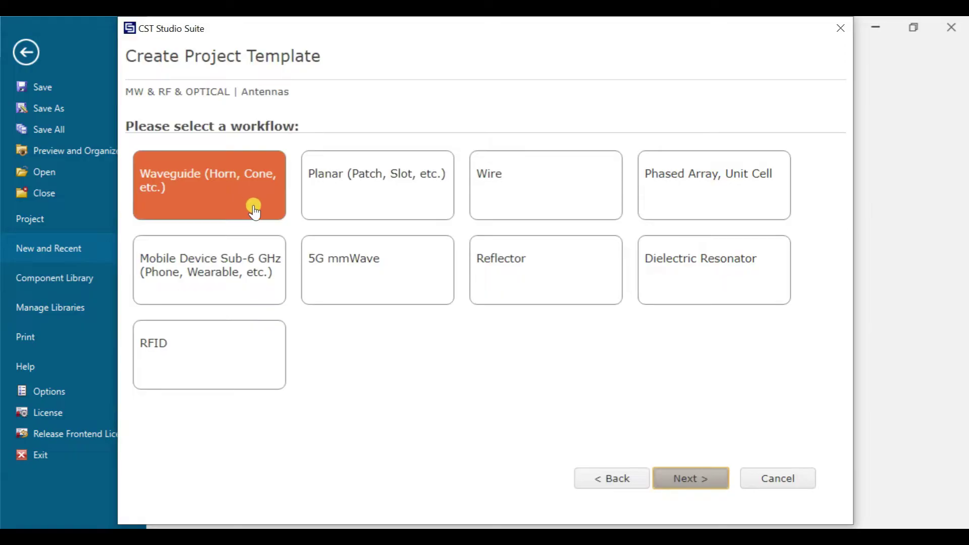
{"action": "left_click", "coordinate": [675, 479]}
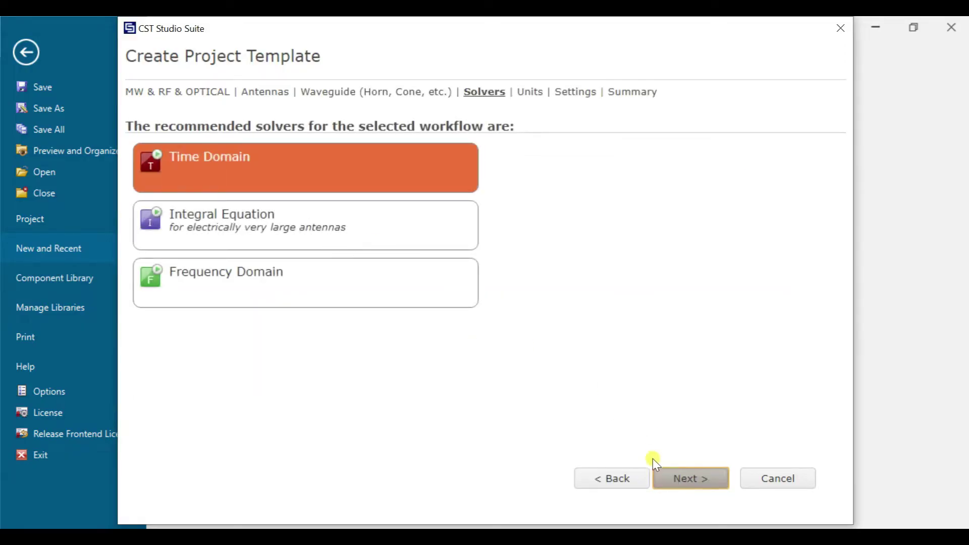
{"action": "left_click", "coordinate": [676, 484]}
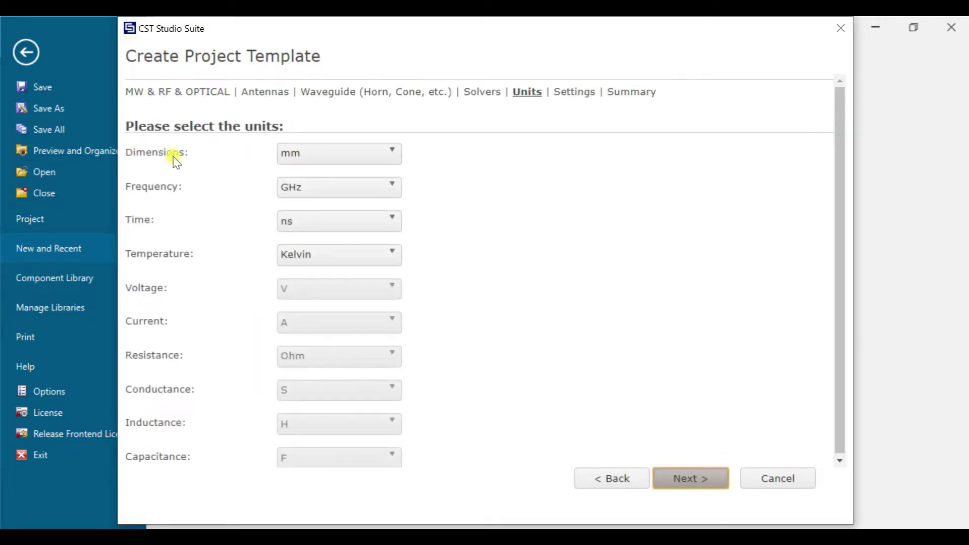
{"action": "left_click", "coordinate": [673, 480]}
Step: Set the template's frequency range from 5 to 13 GHz without monitors and create the project
{"action": "left_click", "coordinate": [343, 159]}
{"action": "type", "text": "5"}
{"action": "left_click", "coordinate": [322, 188]}
{"action": "type", "text": "13"}
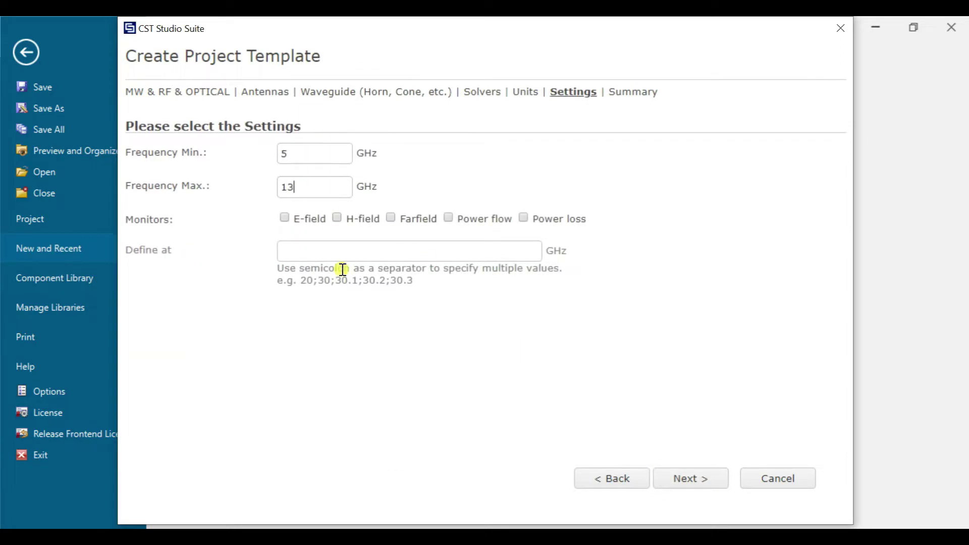
{"action": "left_click", "coordinate": [700, 490]}
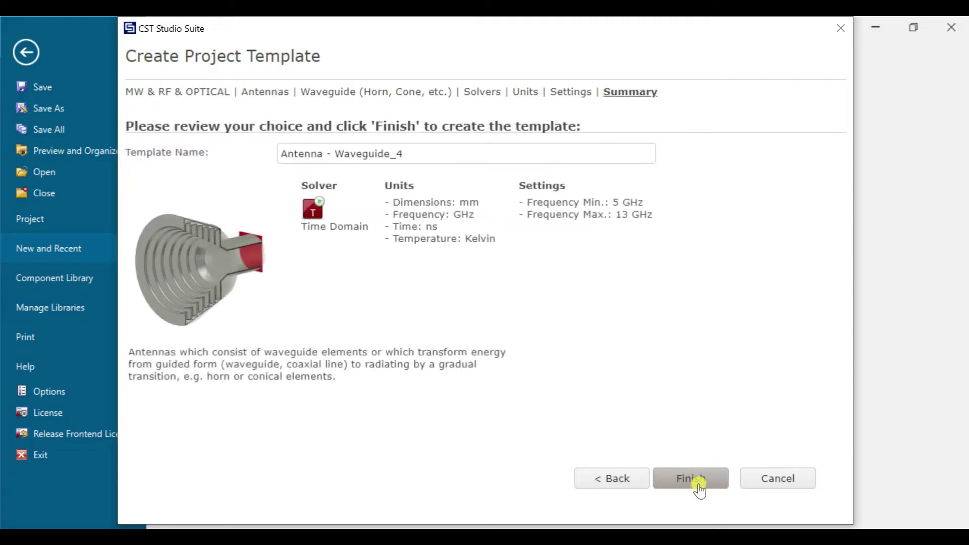
{"action": "left_click", "coordinate": [700, 484]}
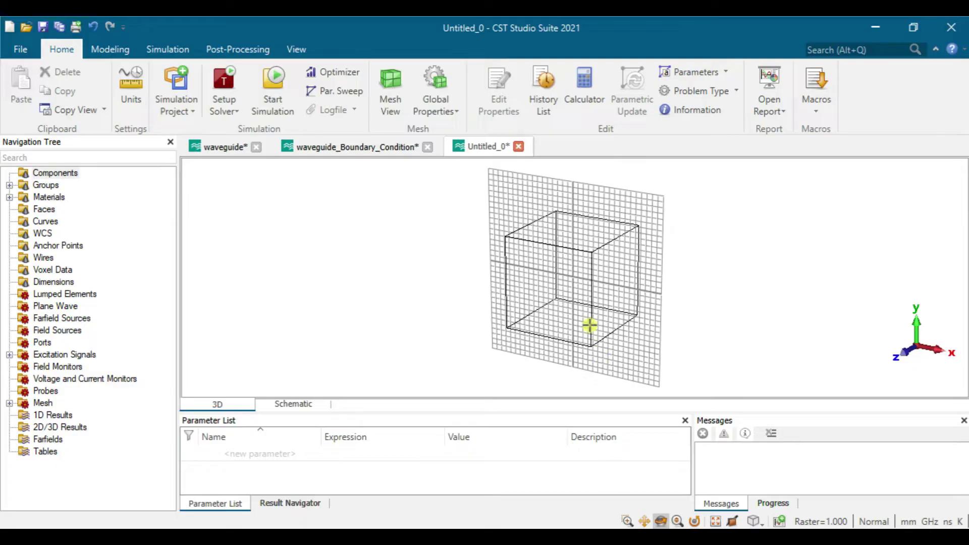
Step: Set up a PEC brick named waveguide with Xmax a, Ymax b and Zmax L, keeping all minimum coordinates at 0
{"action": "left_click", "coordinate": [114, 49]}
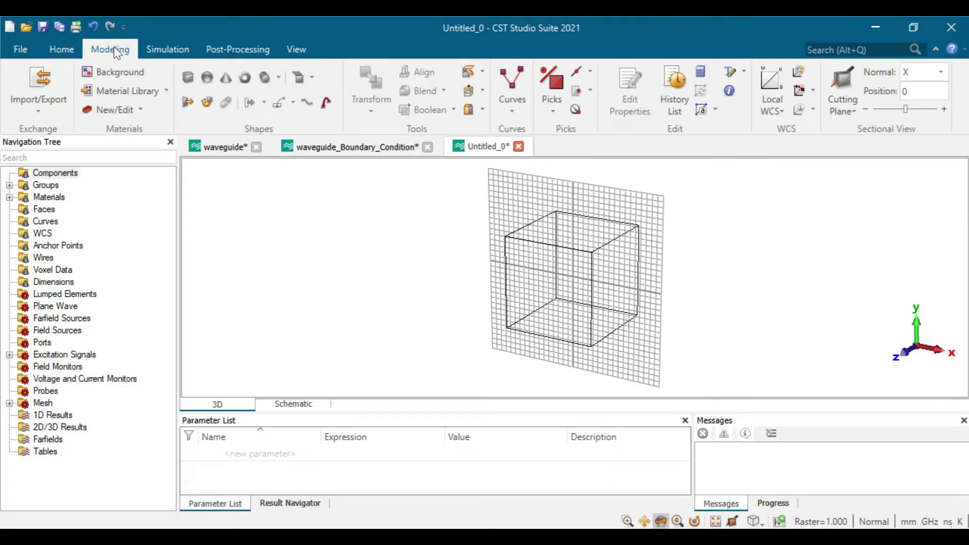
{"action": "left_click", "coordinate": [191, 81]}
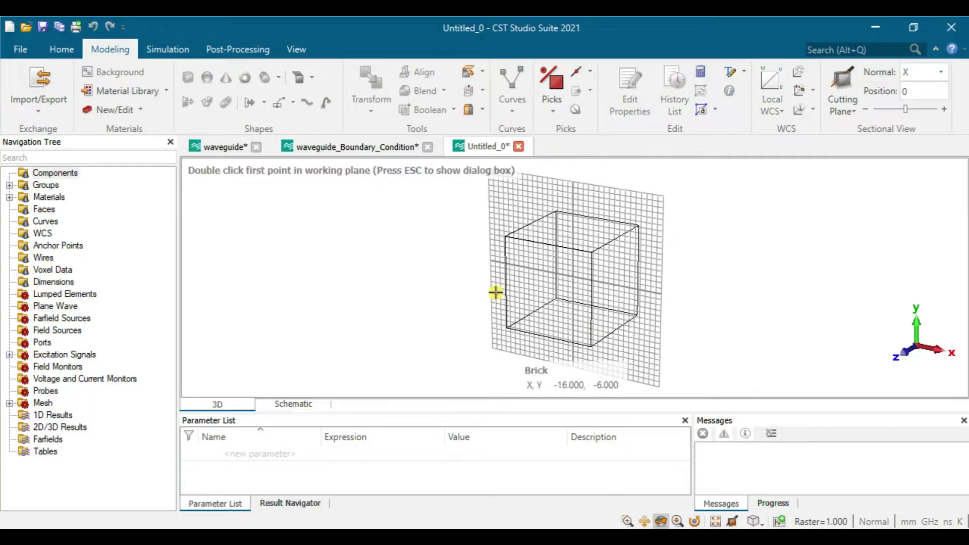
{"action": "key", "text": "Escape"}
{"action": "type", "text": "waveguide"}
{"action": "key", "text": "Tab"}
{"action": "key", "text": "Tab"}
{"action": "type", "text": "a"}
{"action": "double_click", "coordinate": [851, 150]}
{"action": "type", "text": "b"}
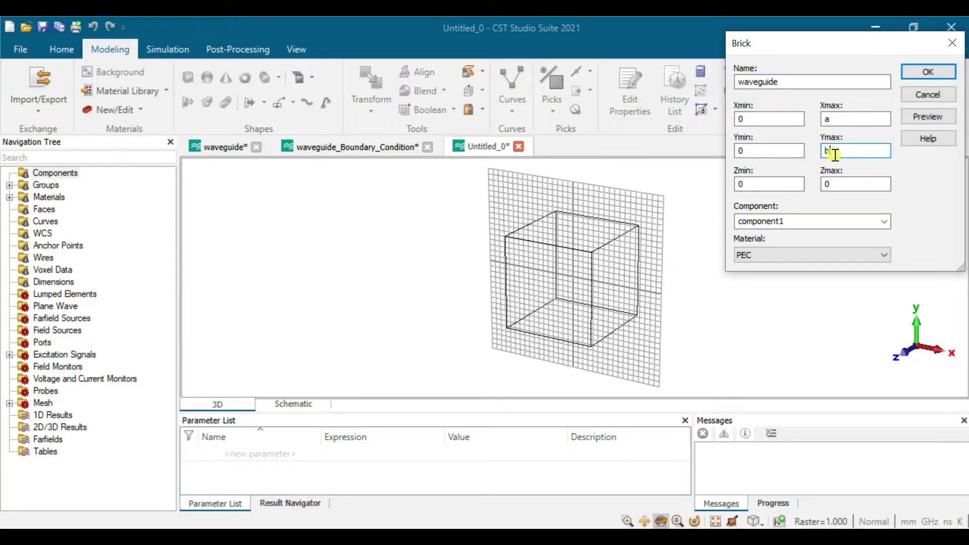
{"action": "left_click", "coordinate": [831, 186]}
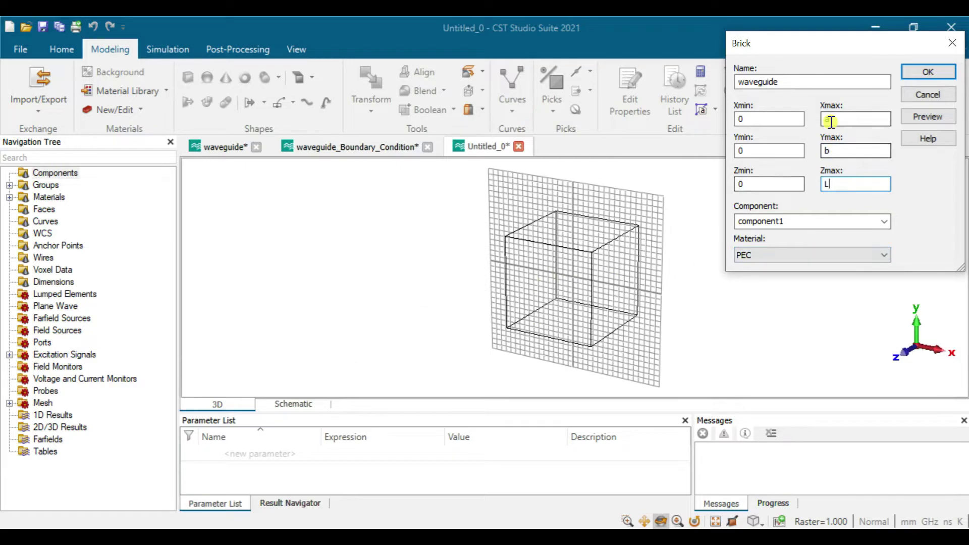
Step: Look up the WR-90 inner dimensions in the datasheet PDF and the A and B sides in the browser's waveguide images
{"action": "key", "text": "alt+Tab"}
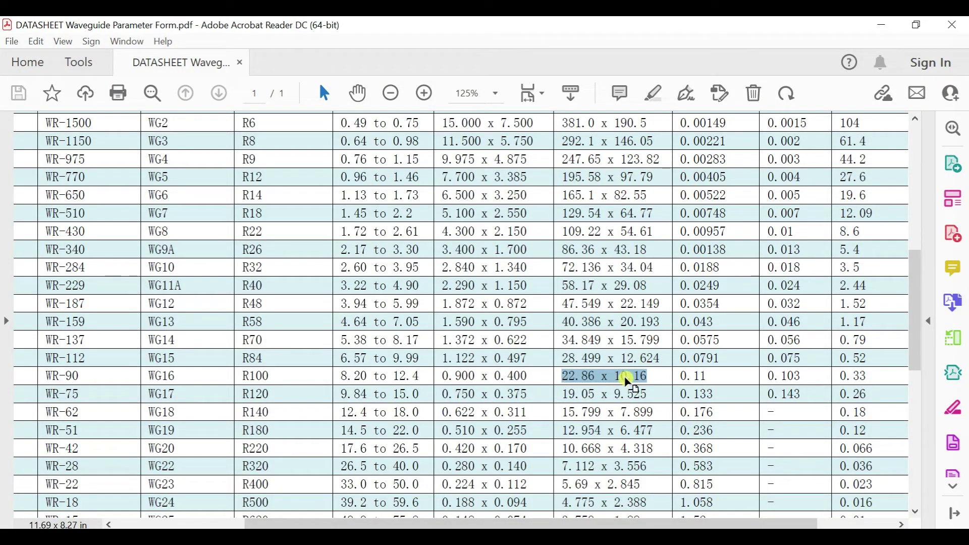
{"action": "key", "text": "alt+Tab"}
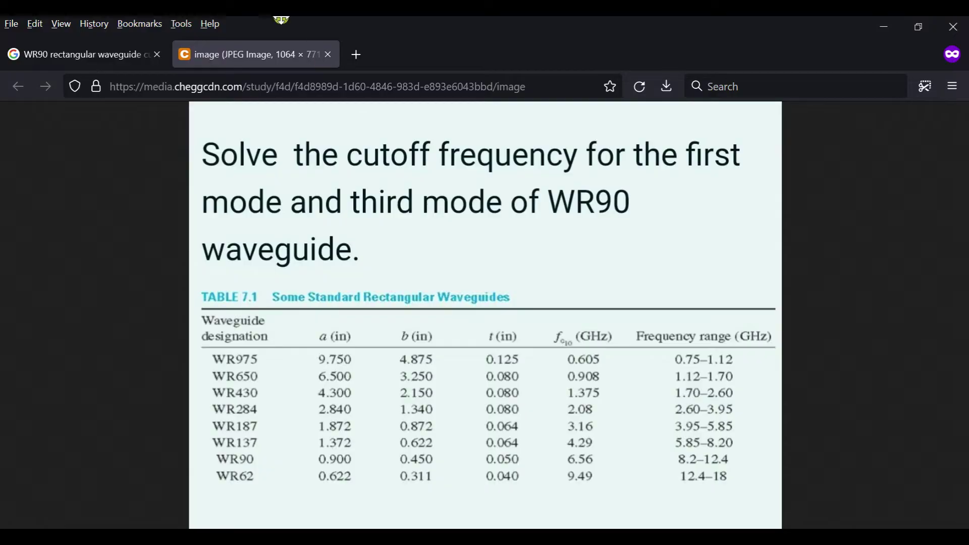
{"action": "left_click", "coordinate": [87, 59]}
{"action": "left_click", "coordinate": [94, 369]}
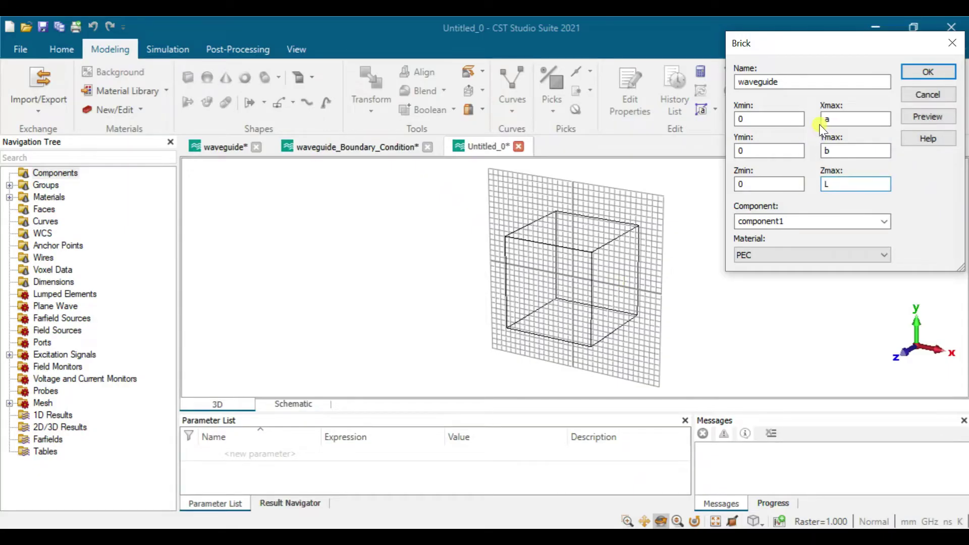
Step: Define the parameters a = 22.86, b = 10.16 and L = 50, and create the waveguide brick
{"action": "left_click", "coordinate": [929, 117]}
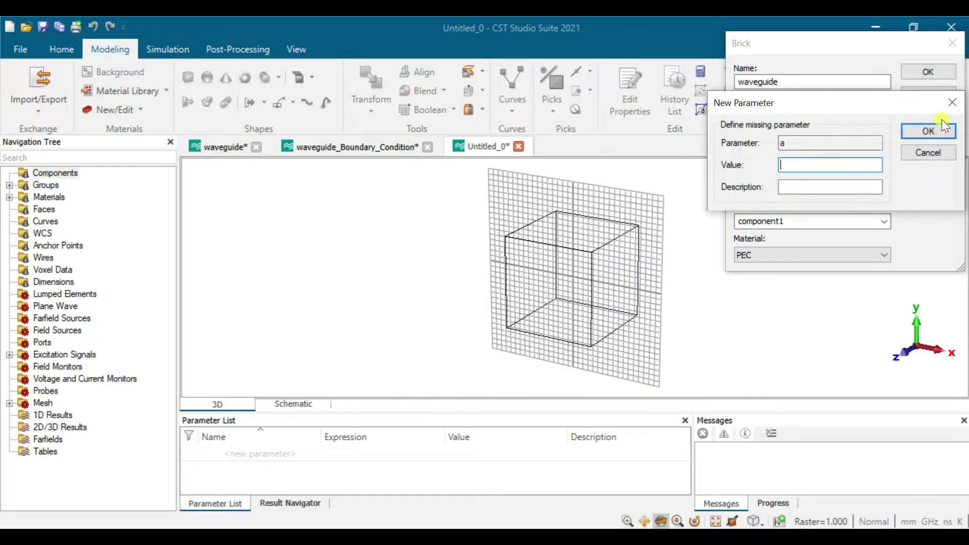
{"action": "type", "text": "22.86"}
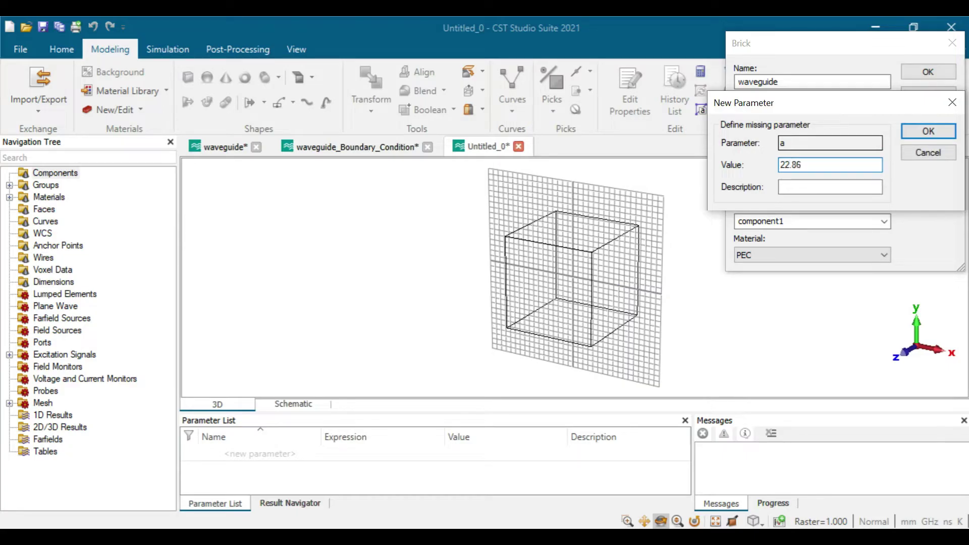
{"action": "key", "text": "Return"}
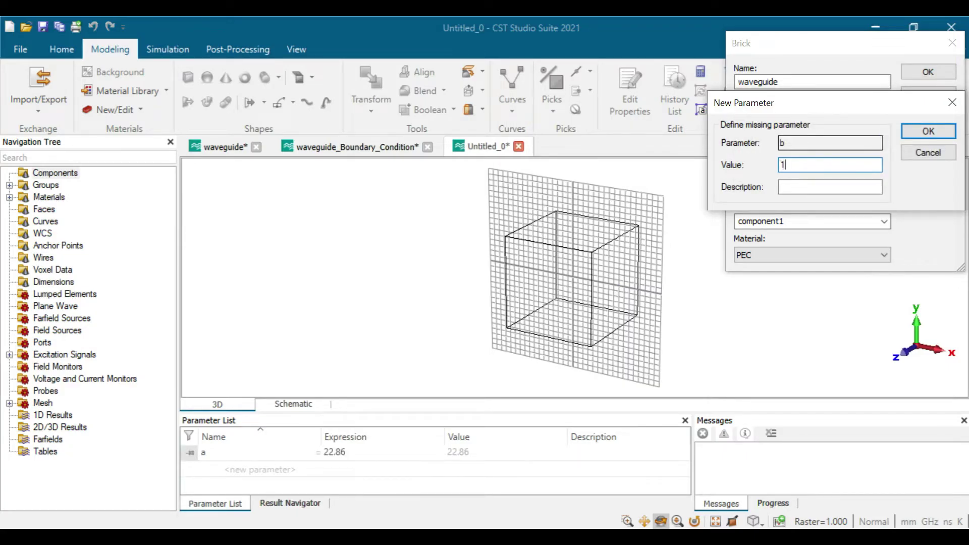
{"action": "key", "text": "Return"}
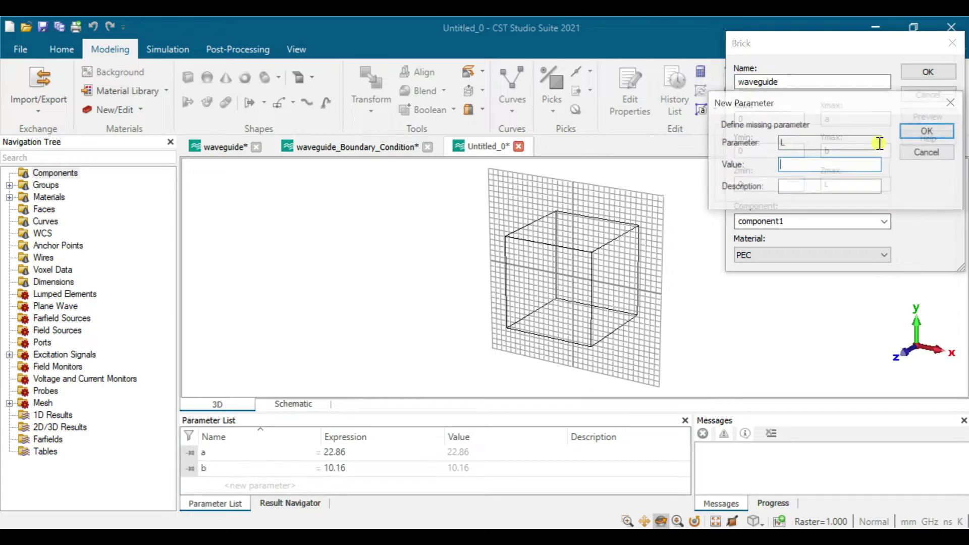
{"action": "type", "text": "50"}
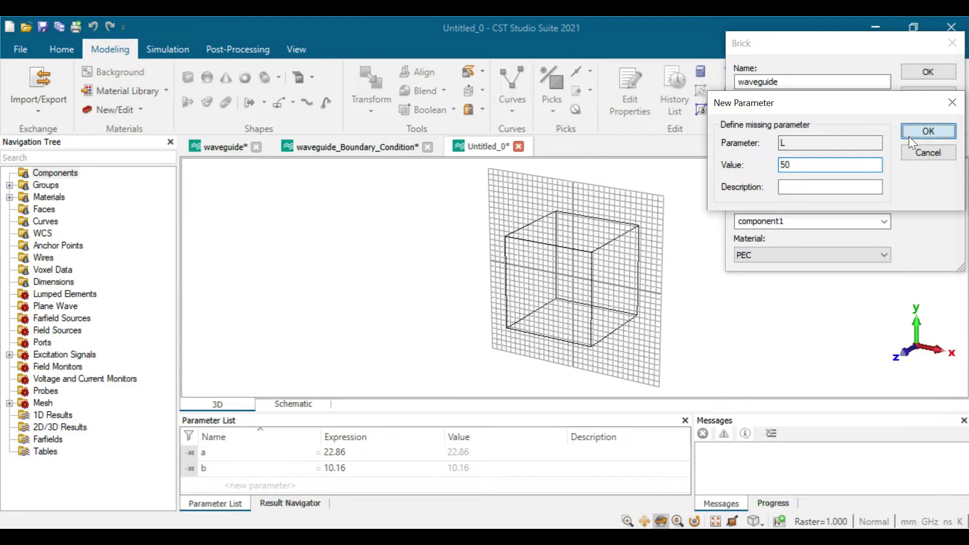
{"action": "left_click", "coordinate": [907, 132]}
{"action": "mouse_move", "coordinate": [505, 238]}
{"action": "left_mouse_down"}
{"action": "mouse_move", "coordinate": [487, 218]}
{"action": "mouse_move", "coordinate": [504, 241]}
{"action": "left_mouse_up"}
{"action": "left_click", "coordinate": [927, 74]}
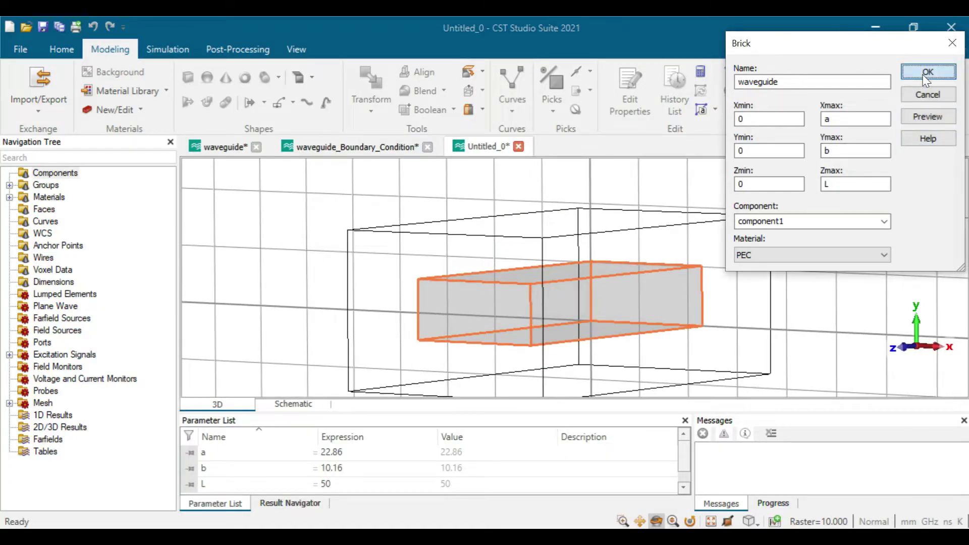
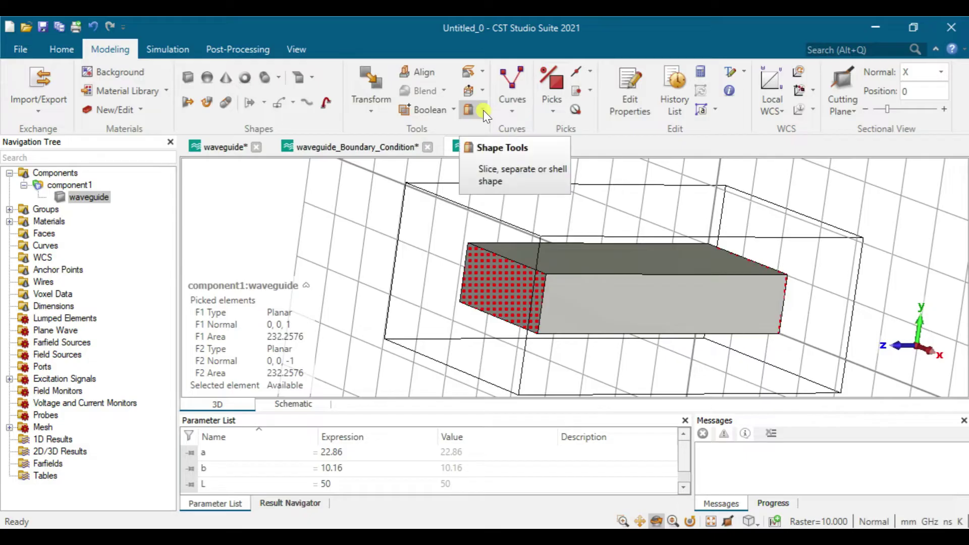
Step: Set up a Shell of the waveguide brick through its two picked end faces, with direction Outside and thickness 1 mm, and preview it
{"action": "left_click", "coordinate": [484, 110]}
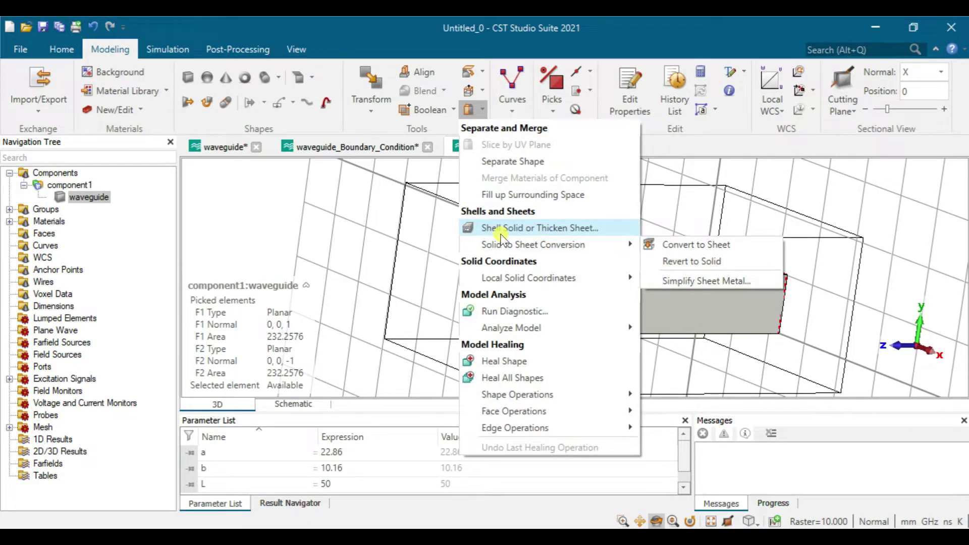
{"action": "left_click", "coordinate": [544, 235]}
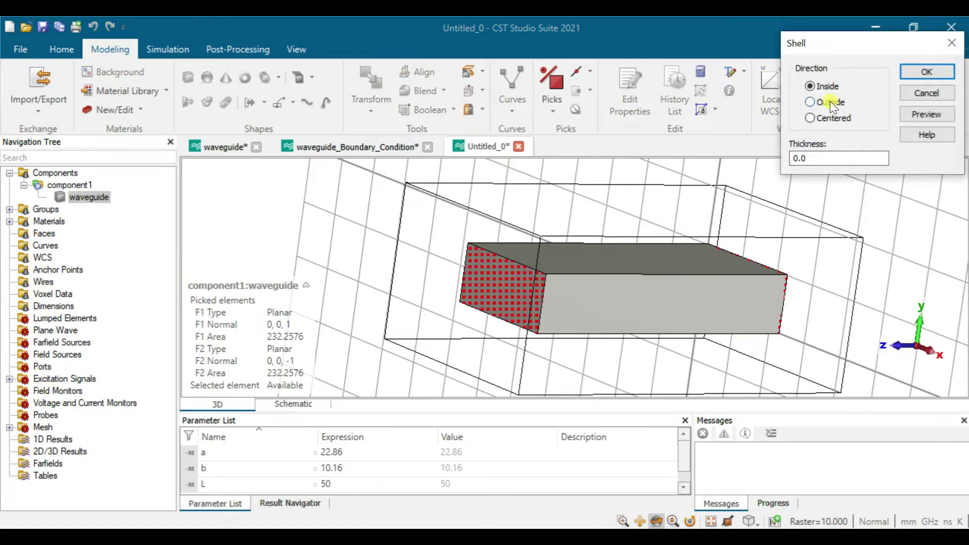
{"action": "left_click", "coordinate": [830, 102]}
{"action": "left_click_drag", "start_coordinate": [519, 286], "coordinate": [518, 296]}
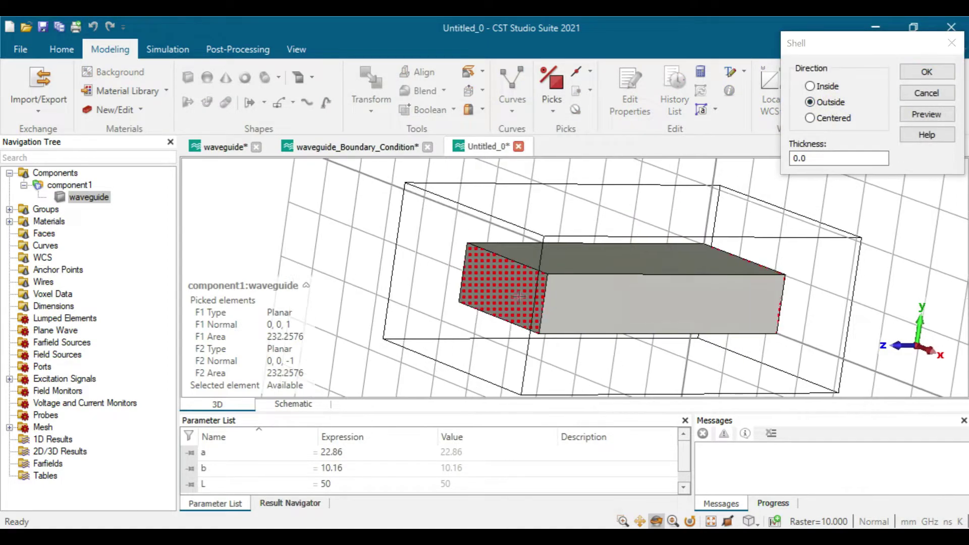
{"action": "scroll", "coordinate": [525, 280], "scroll_direction": "up", "scroll_amount": 3}
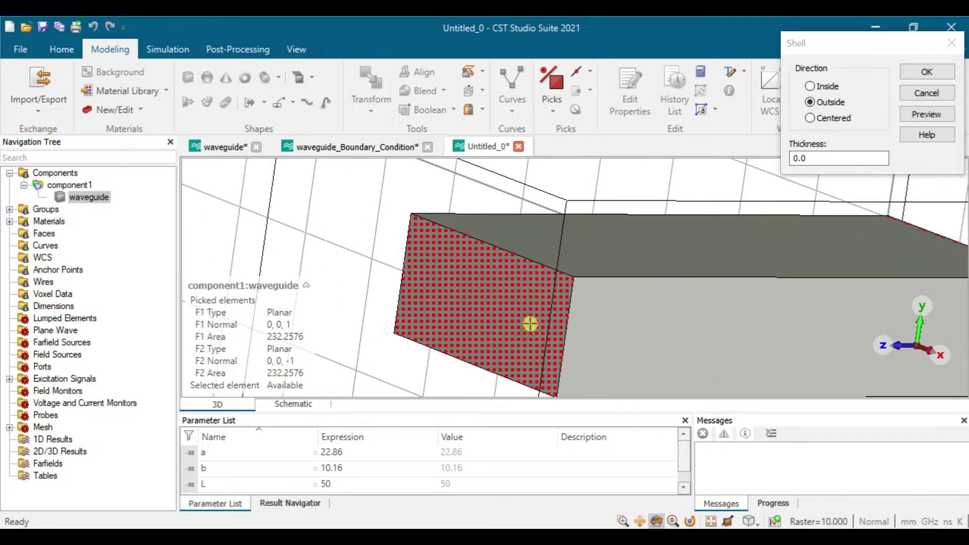
{"action": "key", "text": "alt+Tab"}
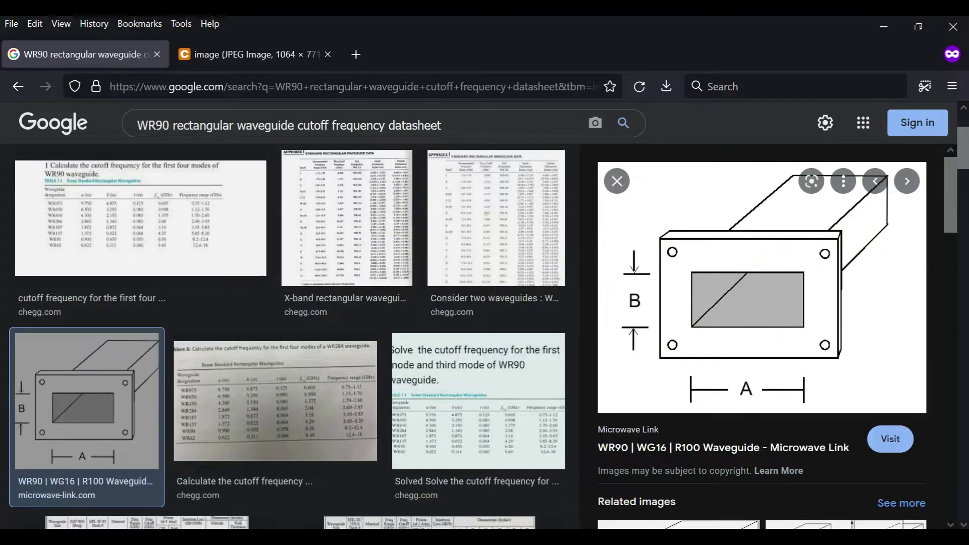
{"action": "key", "text": "alt+Tab"}
{"action": "triple_click", "coordinate": [825, 151]}
{"action": "type", "text": "1"}
{"action": "left_click", "coordinate": [927, 114]}
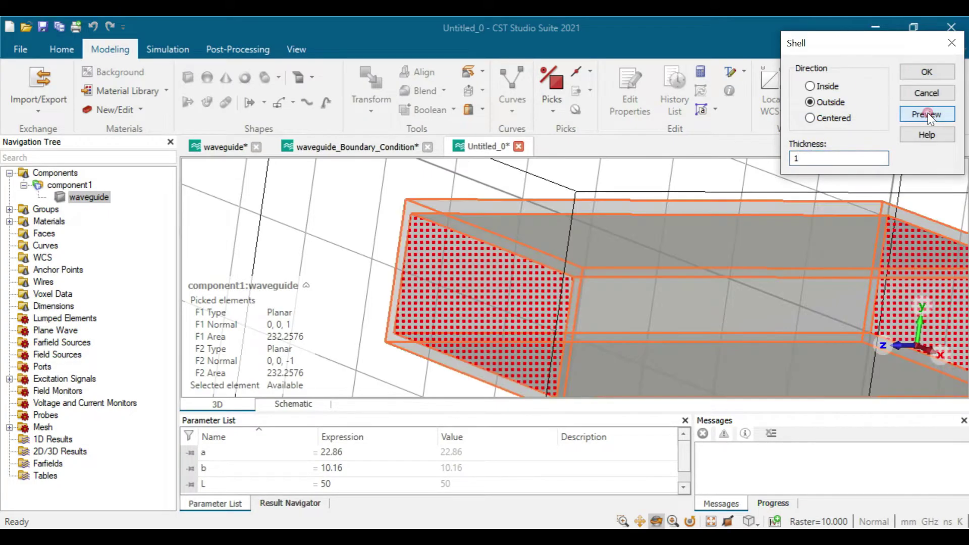
Step: Preview the shell with direction Inside for comparison, and set the direction back to Outside
{"action": "left_click_drag", "start_coordinate": [649, 372], "coordinate": [631, 329]}
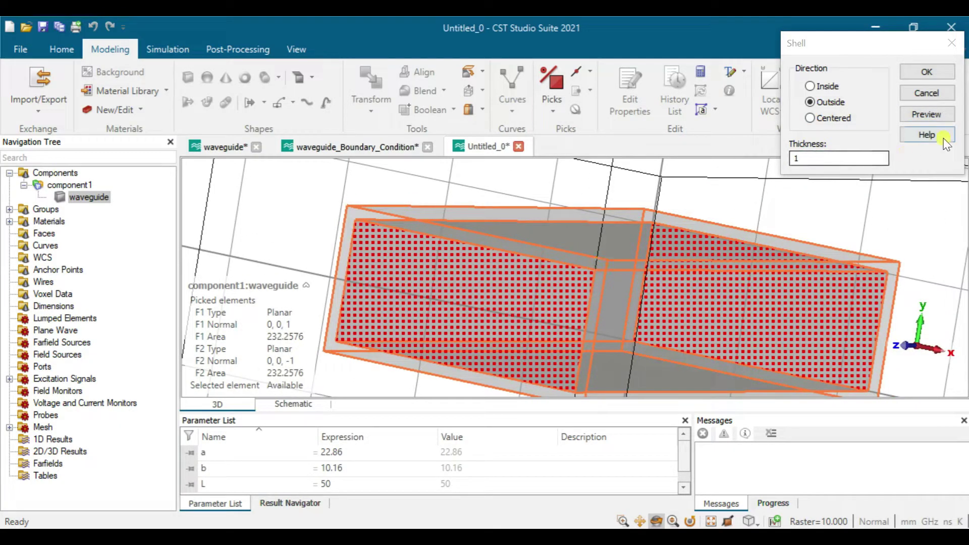
{"action": "left_click", "coordinate": [828, 86]}
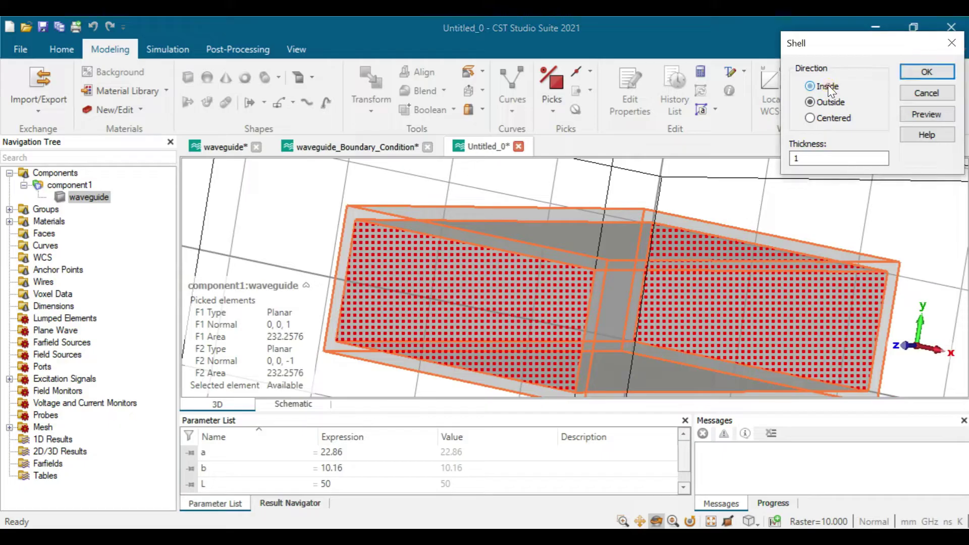
{"action": "left_click", "coordinate": [908, 116]}
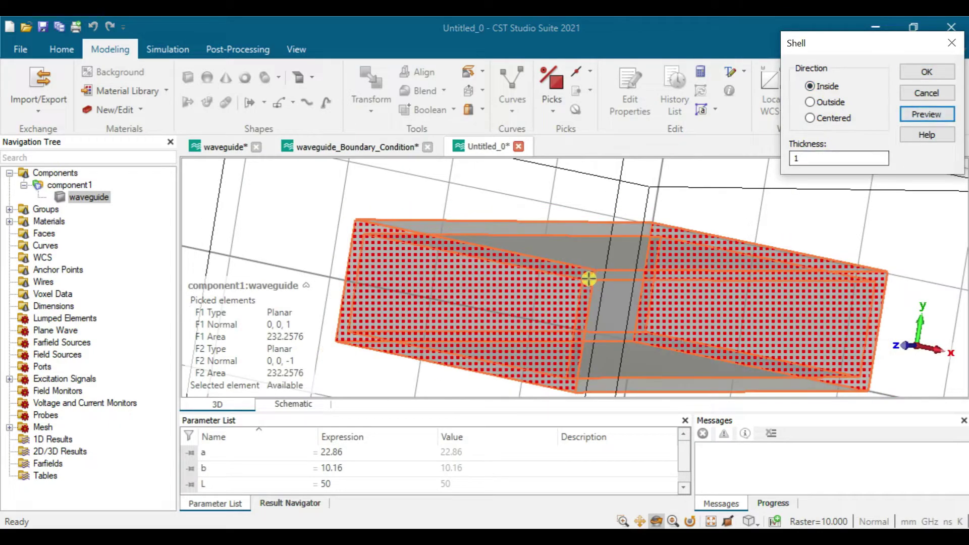
{"action": "left_click", "coordinate": [811, 102]}
{"action": "left_click", "coordinate": [927, 114]}
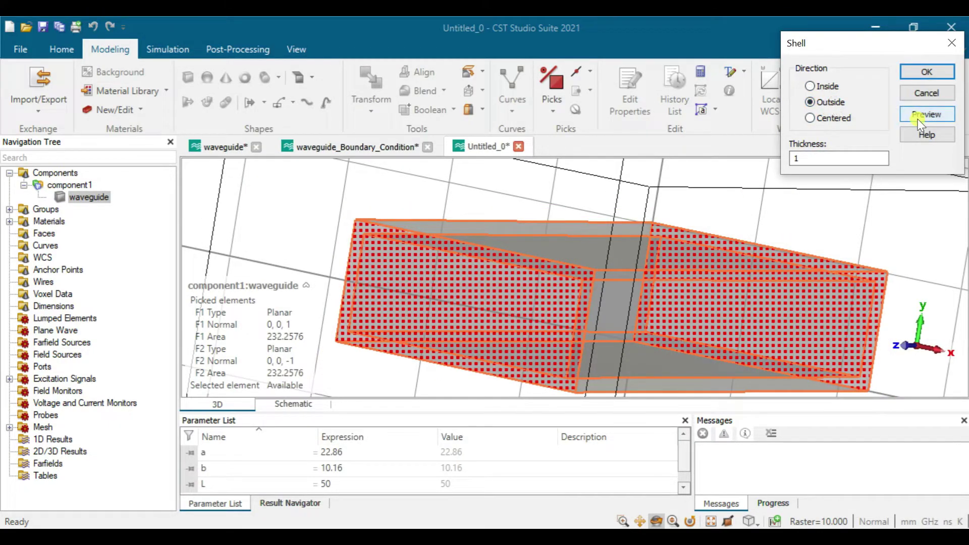
Step: Apply the outward 1 mm shell to the waveguide and measure the height and width edges of its inner opening
{"action": "left_click", "coordinate": [927, 71]}
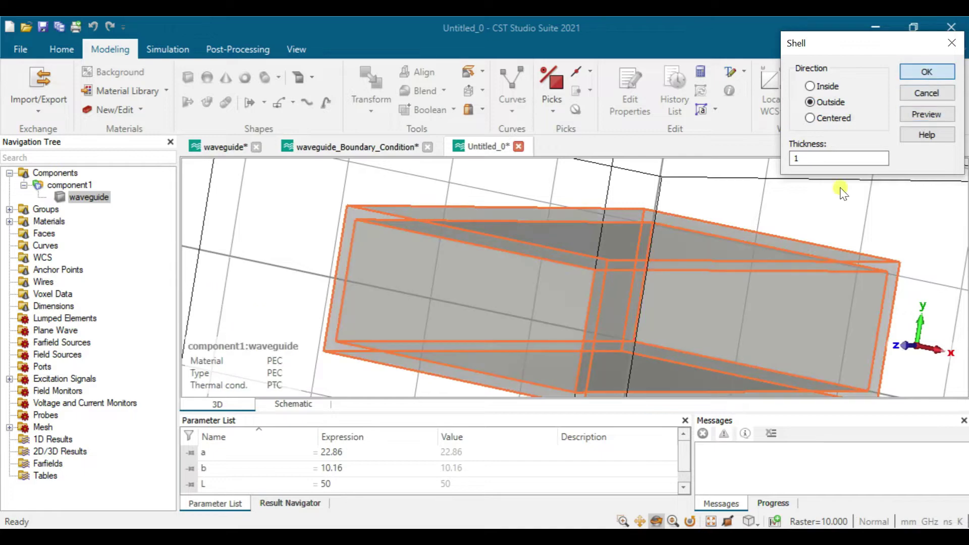
{"action": "scroll", "coordinate": [300, 246], "scroll_direction": "up", "scroll_amount": 2}
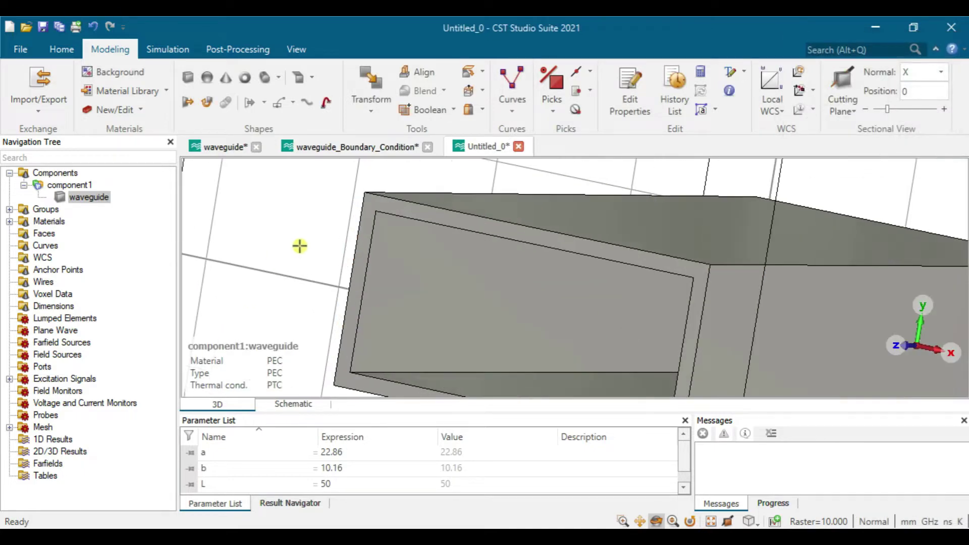
{"action": "key", "text": "s"}
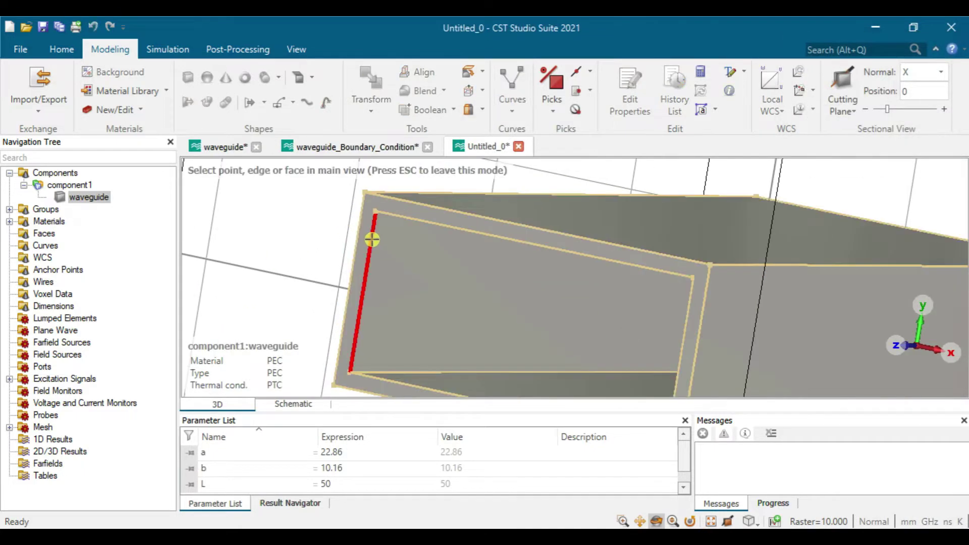
{"action": "left_click", "coordinate": [373, 237]}
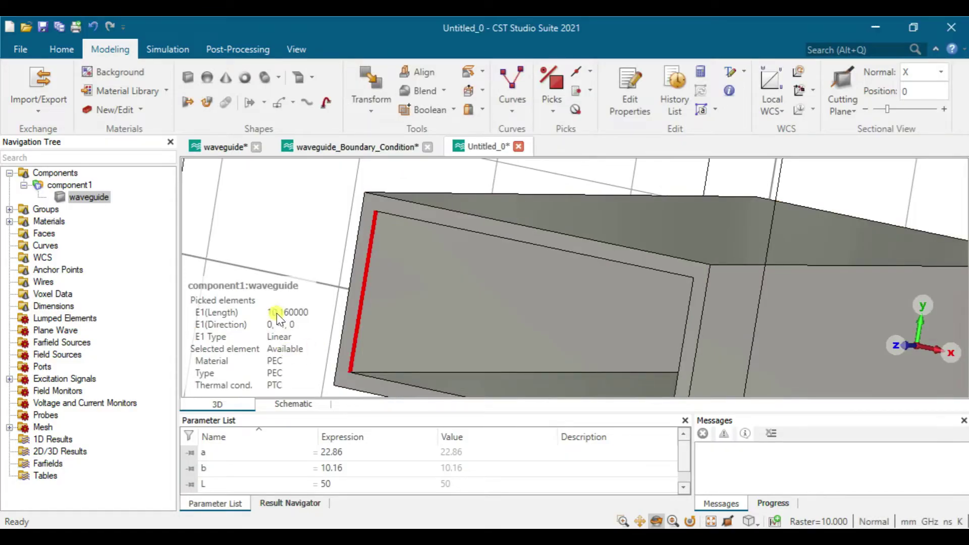
{"action": "key", "text": "d"}
{"action": "key", "text": "s"}
{"action": "left_click", "coordinate": [417, 222]}
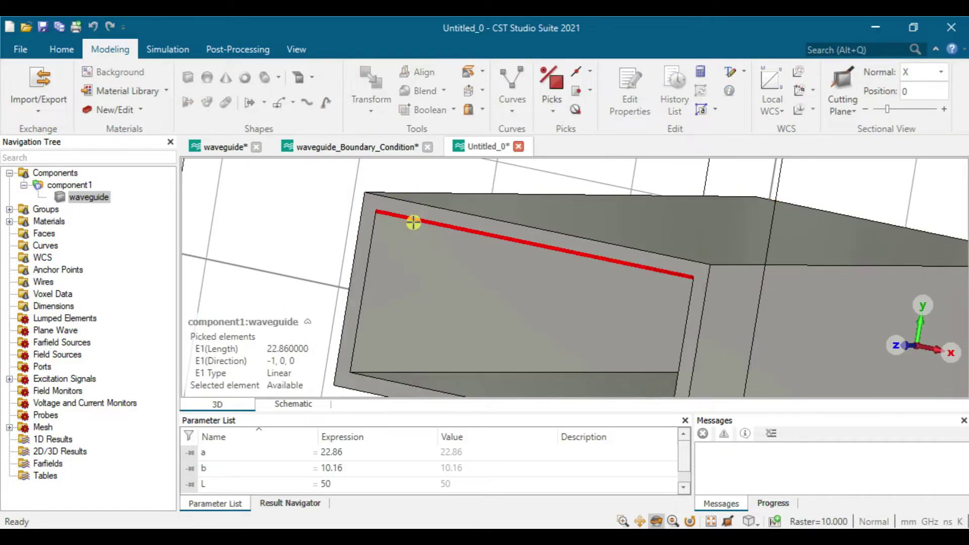
{"action": "key", "text": "d"}
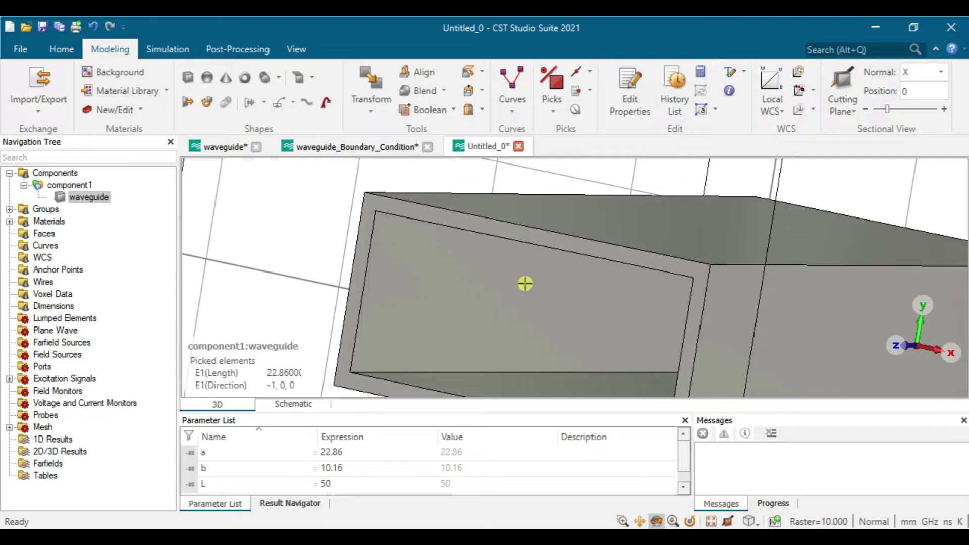
Step: Create waveguide port 1 from the two picked inner edges of the front opening, with positive orientation and one mode
{"action": "scroll", "coordinate": [505, 282], "scroll_direction": "down", "scroll_amount": 3}
{"action": "middle_click_drag", "start_coordinate": [554, 275], "coordinate": [569, 253]}
{"action": "scroll", "coordinate": [426, 227], "scroll_direction": "up", "scroll_amount": 3}
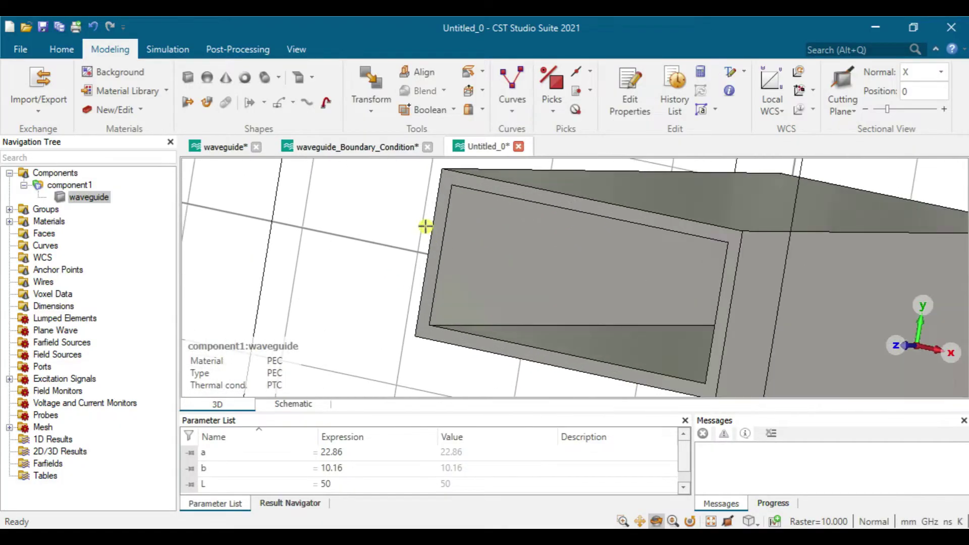
{"action": "left_click", "coordinate": [555, 93]}
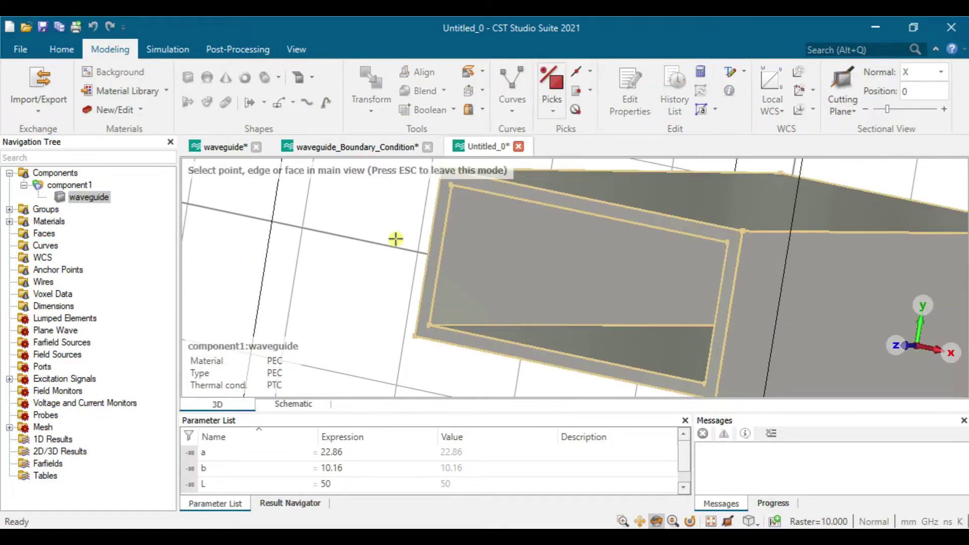
{"action": "left_click", "coordinate": [444, 228]}
{"action": "left_click", "coordinate": [560, 86]}
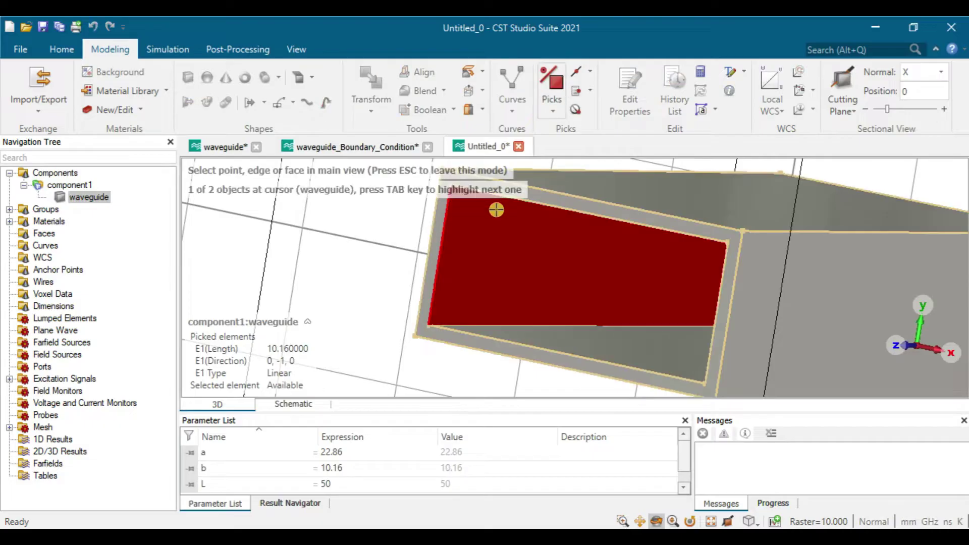
{"action": "left_click", "coordinate": [500, 196]}
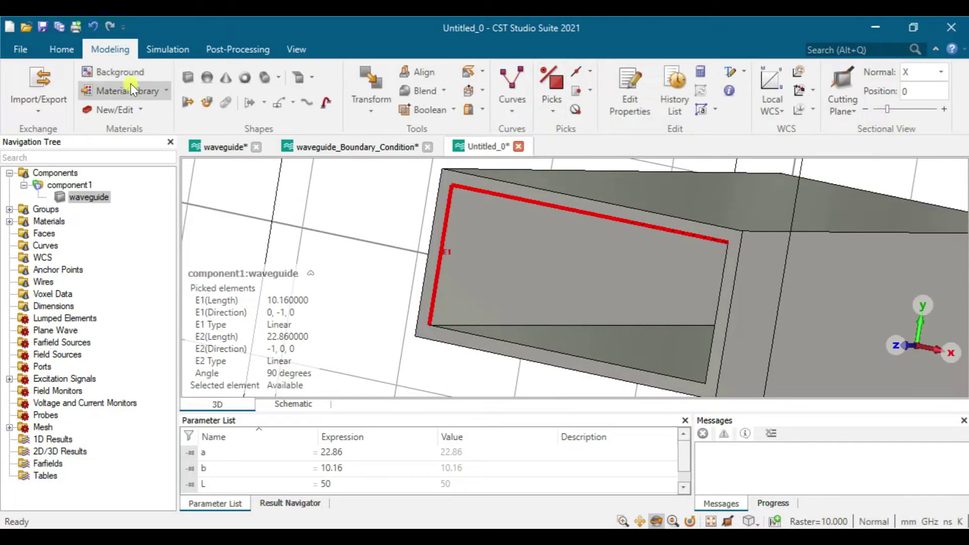
{"action": "left_click", "coordinate": [166, 47]}
{"action": "left_click", "coordinate": [116, 74]}
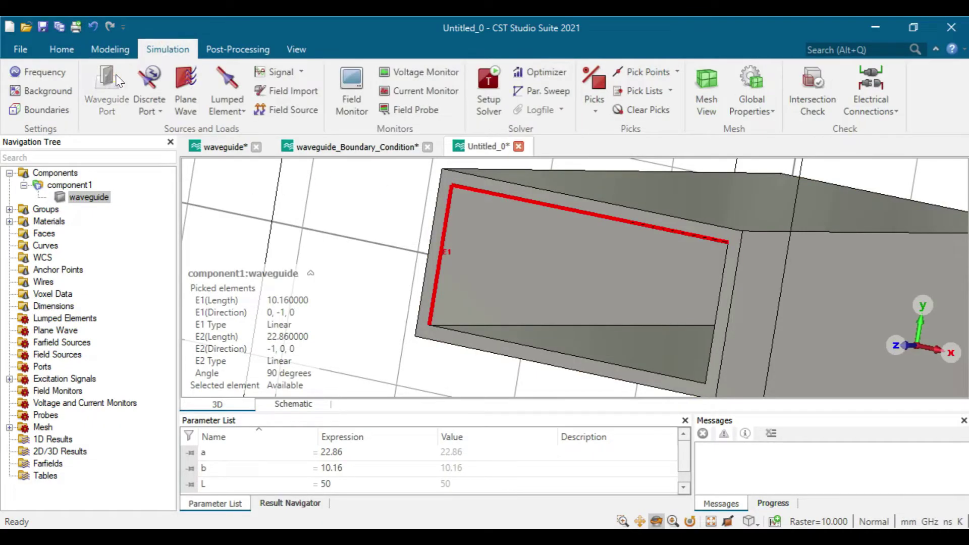
{"action": "left_click", "coordinate": [922, 76]}
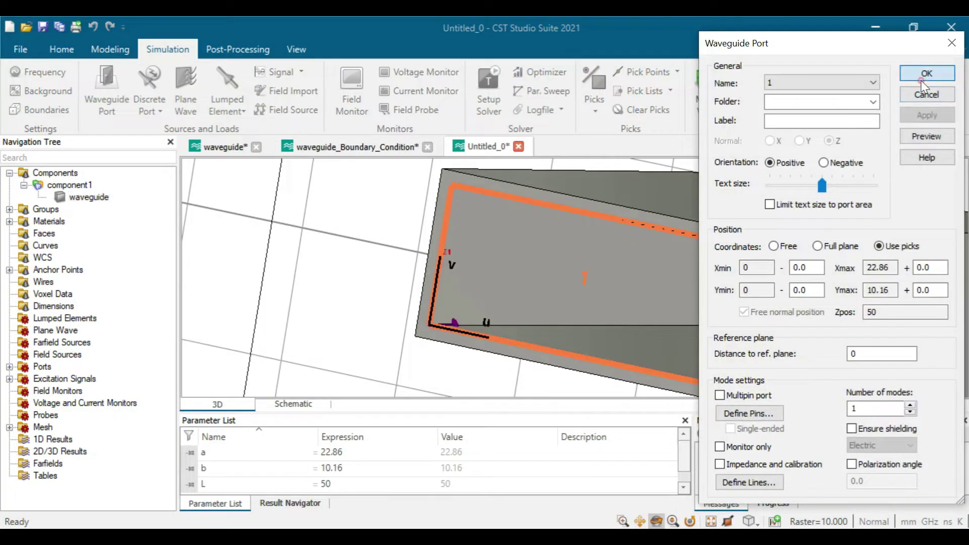
Step: Create waveguide port 2 from the two inner edges of the opposite opening, with positive orientation and one mode
{"action": "left_click_drag", "start_coordinate": [717, 262], "coordinate": [488, 285]}
{"action": "scroll", "coordinate": [488, 285], "scroll_direction": "up", "scroll_amount": 3}
{"action": "key", "text": "s"}
{"action": "left_click", "coordinate": [484, 240]}
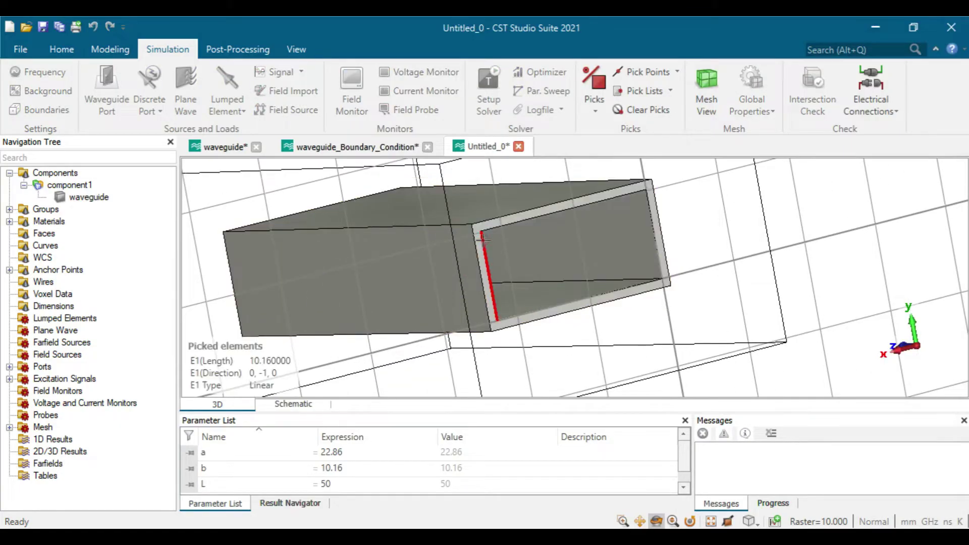
{"action": "key", "text": "s"}
{"action": "left_click", "coordinate": [500, 228]}
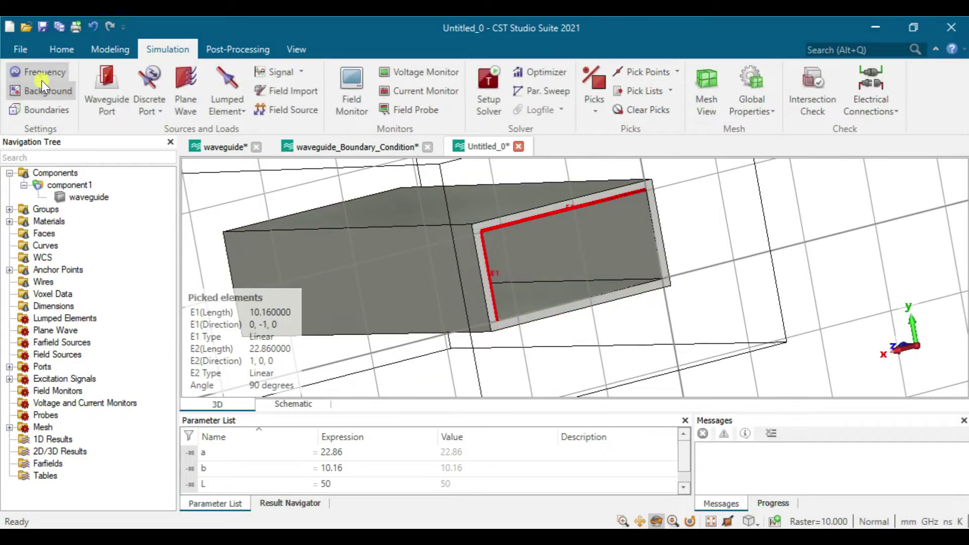
{"action": "left_click", "coordinate": [105, 80]}
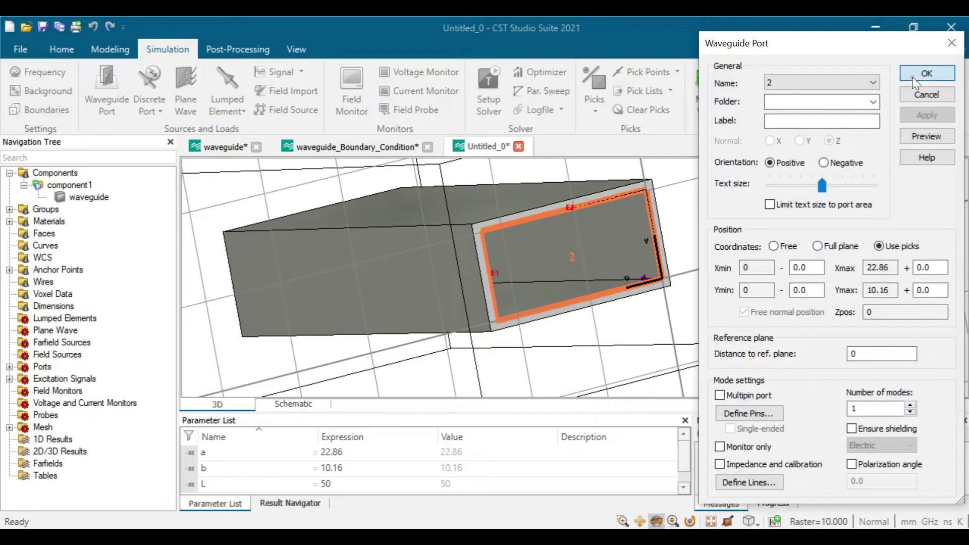
{"action": "key", "text": "Return"}
Step: Check the simulation frequency range and the boundary conditions around the waveguide without changing them
{"action": "left_click_drag", "start_coordinate": [385, 271], "coordinate": [705, 264]}
{"action": "left_click", "coordinate": [30, 72]}
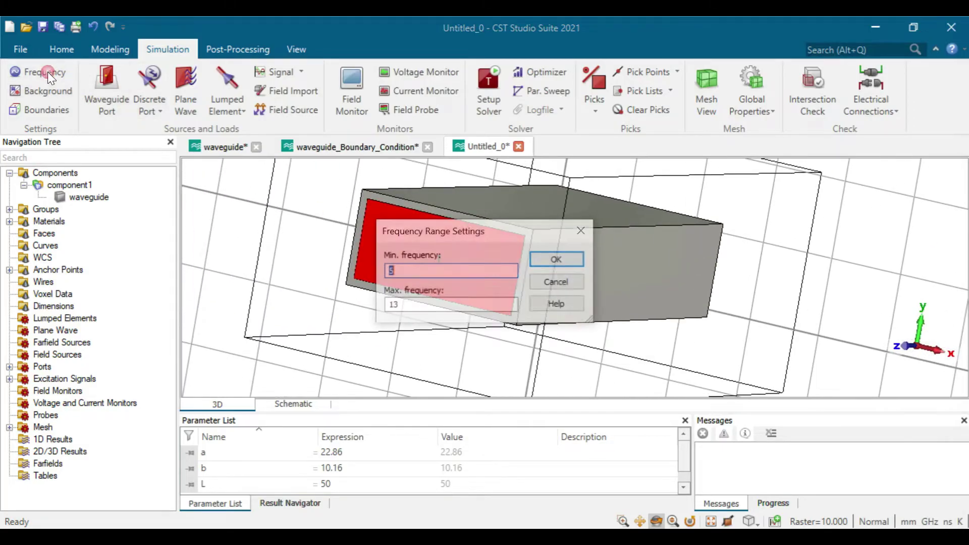
{"action": "left_click", "coordinate": [558, 260]}
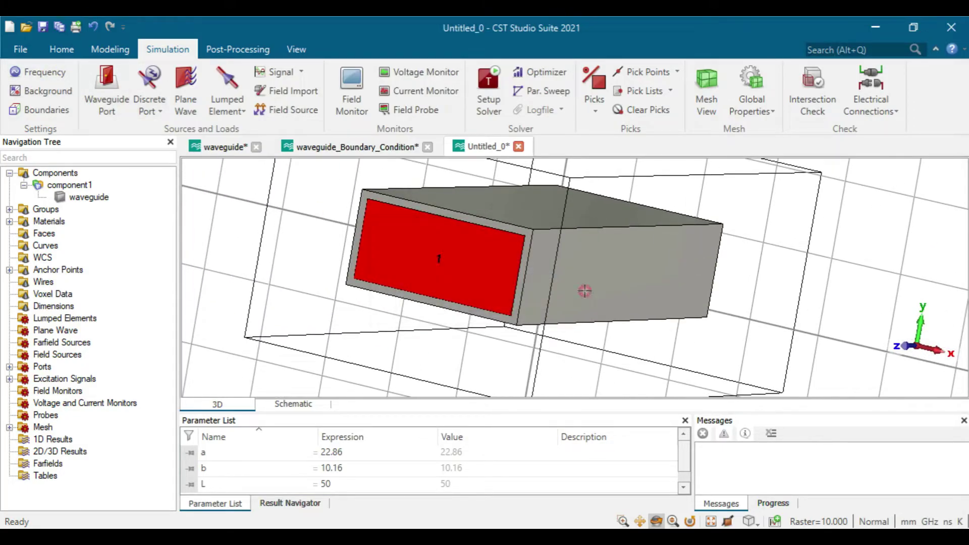
{"action": "left_click", "coordinate": [55, 110]}
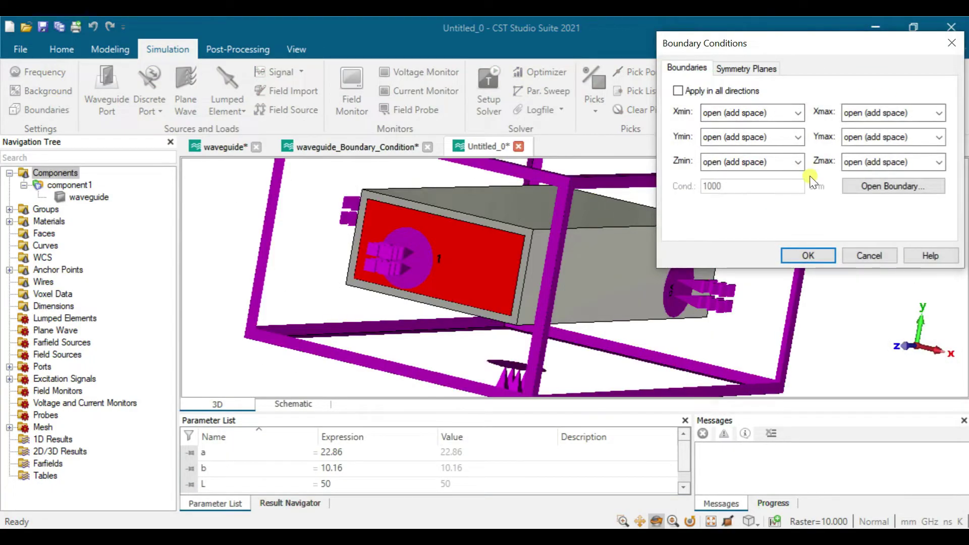
{"action": "left_click", "coordinate": [866, 256]}
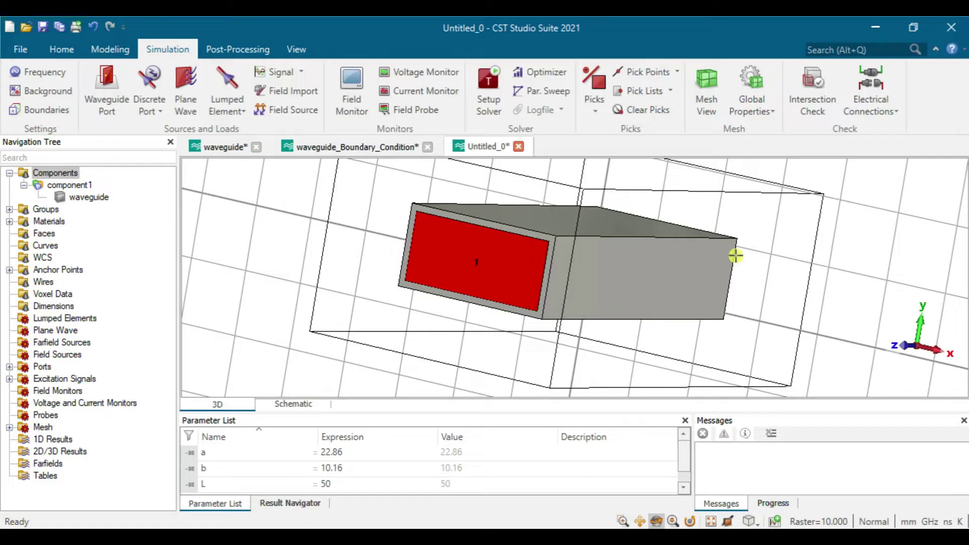
{"action": "left_click_drag", "start_coordinate": [520, 275], "coordinate": [534, 262]}
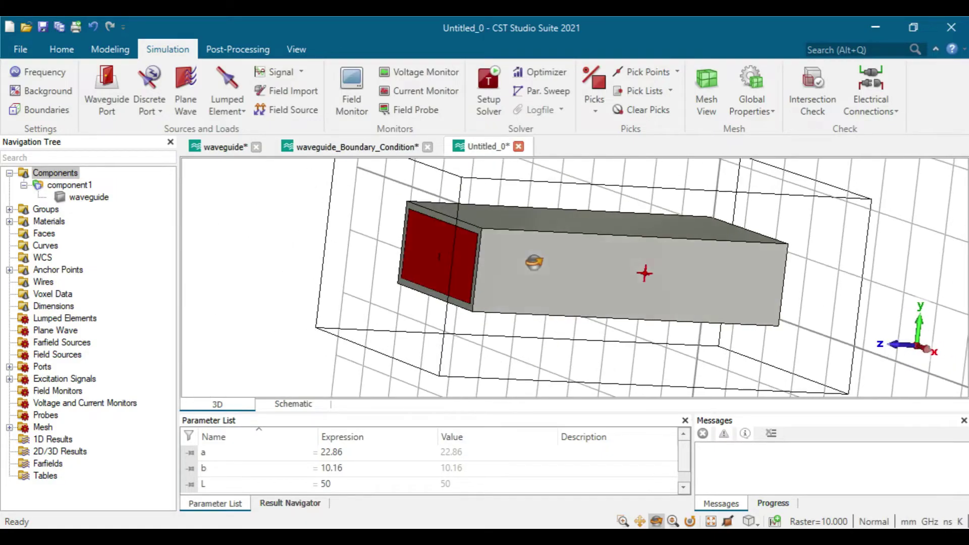
{"action": "left_click_drag", "start_coordinate": [502, 296], "coordinate": [617, 322]}
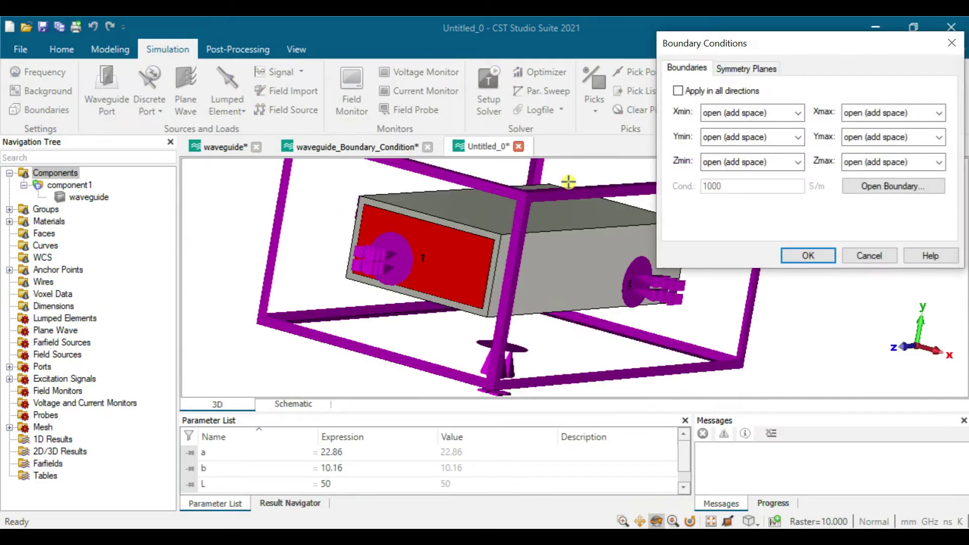
{"action": "left_click", "coordinate": [869, 256]}
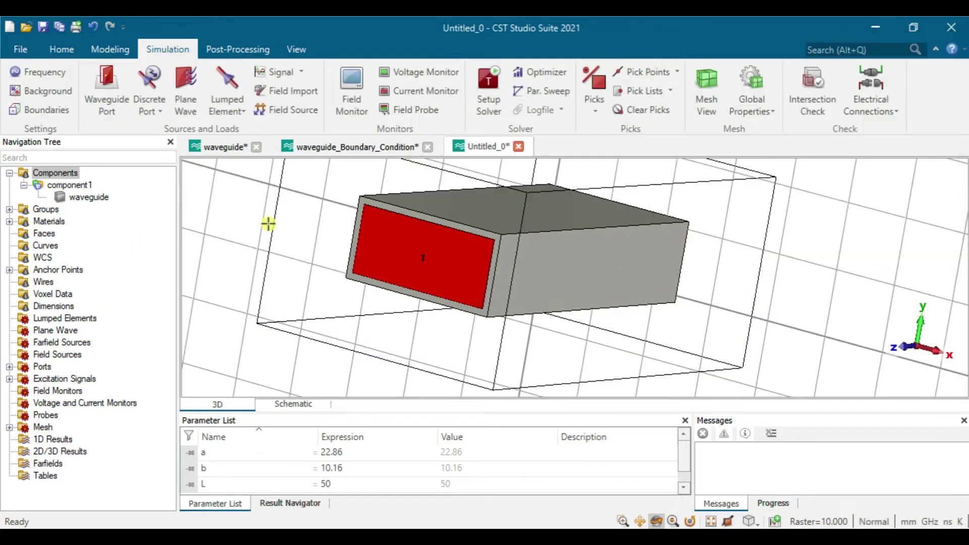
Step: Run the time domain solver with hexahedral mesh, all ports and modes excited, and -40 dB accuracy
{"action": "left_click", "coordinate": [485, 71]}
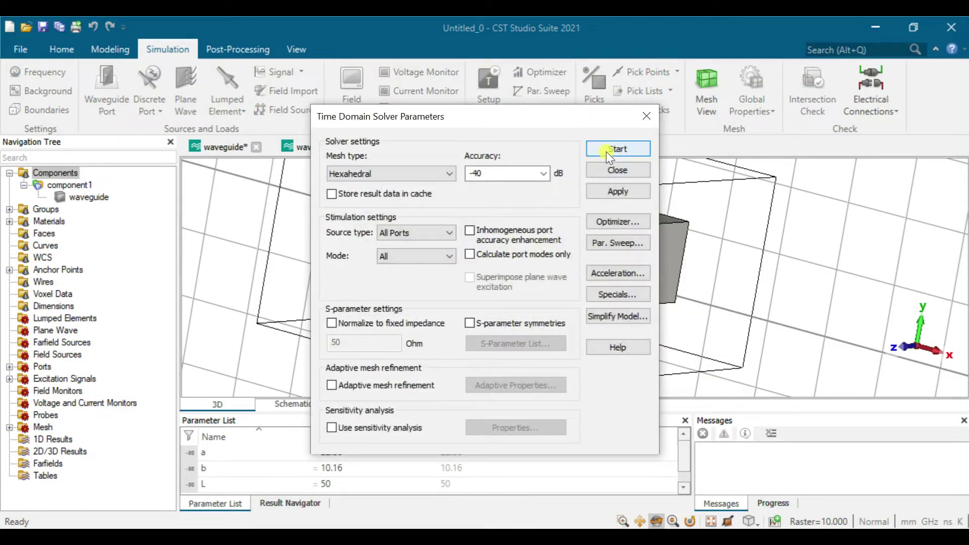
{"action": "left_click", "coordinate": [607, 151]}
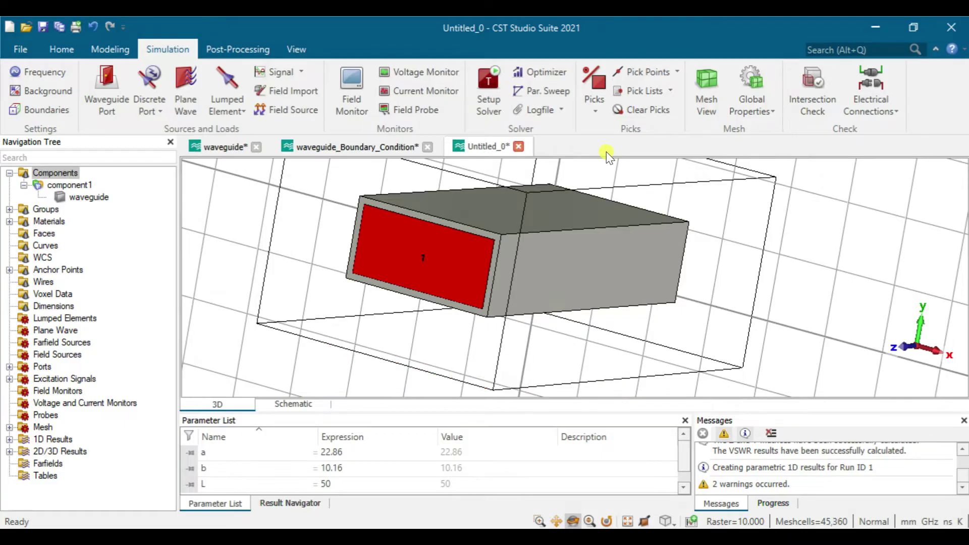
{"action": "left_click_drag", "start_coordinate": [482, 243], "coordinate": [471, 274]}
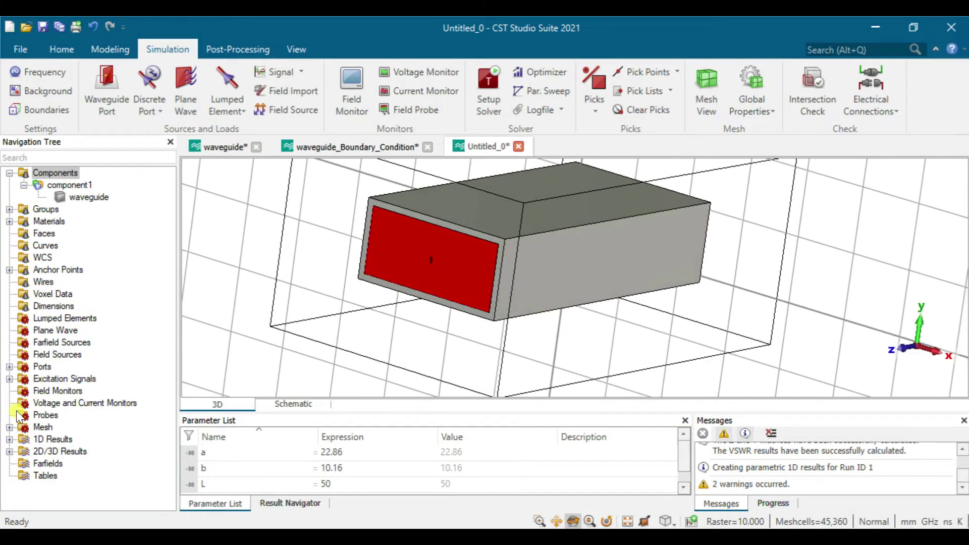
Step: Display the S-parameter magnitude plot and set its axis marker to 6.56 GHz to read the values at cutoff
{"action": "left_click", "coordinate": [9, 440]}
{"action": "left_click", "coordinate": [59, 402]}
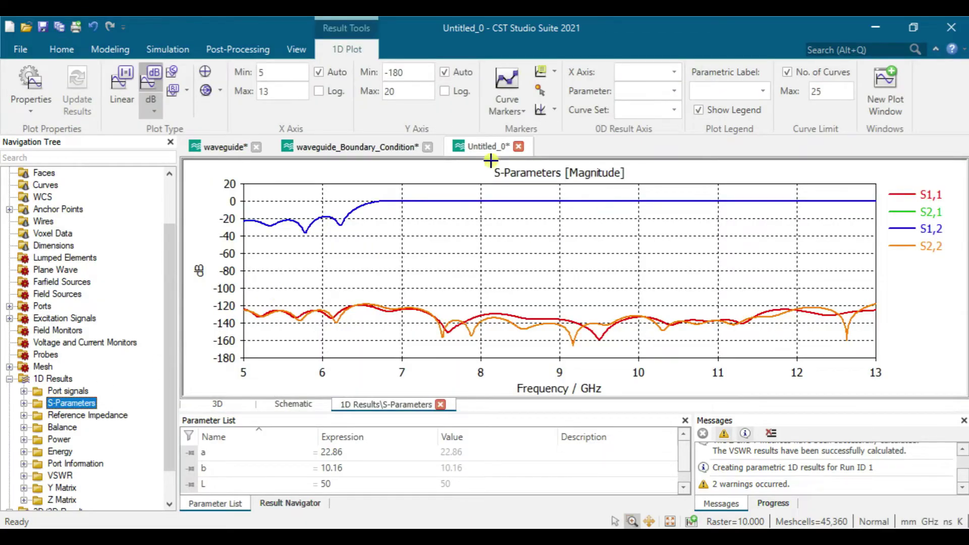
{"action": "left_click", "coordinate": [506, 84]}
{"action": "left_click", "coordinate": [539, 110]}
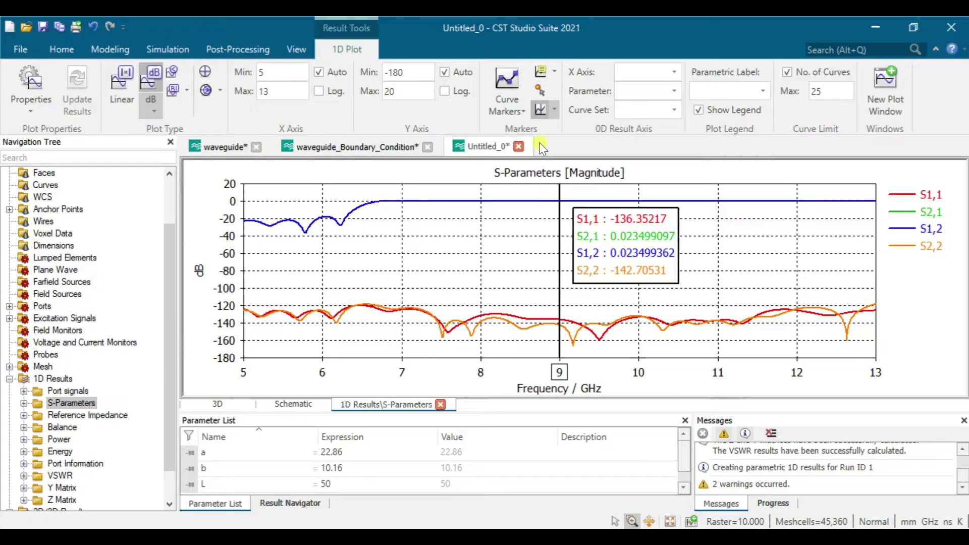
{"action": "left_click", "coordinate": [539, 110]}
{"action": "left_click", "coordinate": [539, 110]}
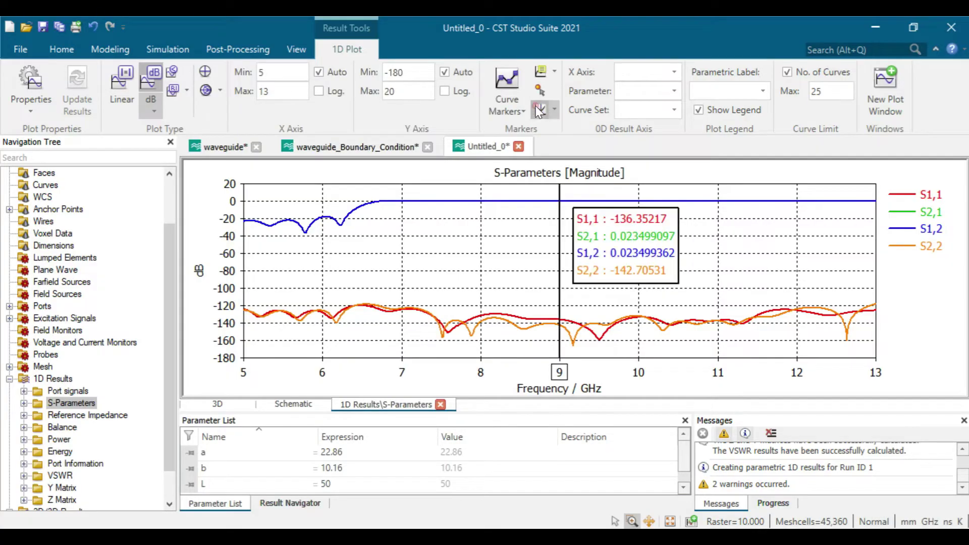
{"action": "double_click", "coordinate": [561, 232]}
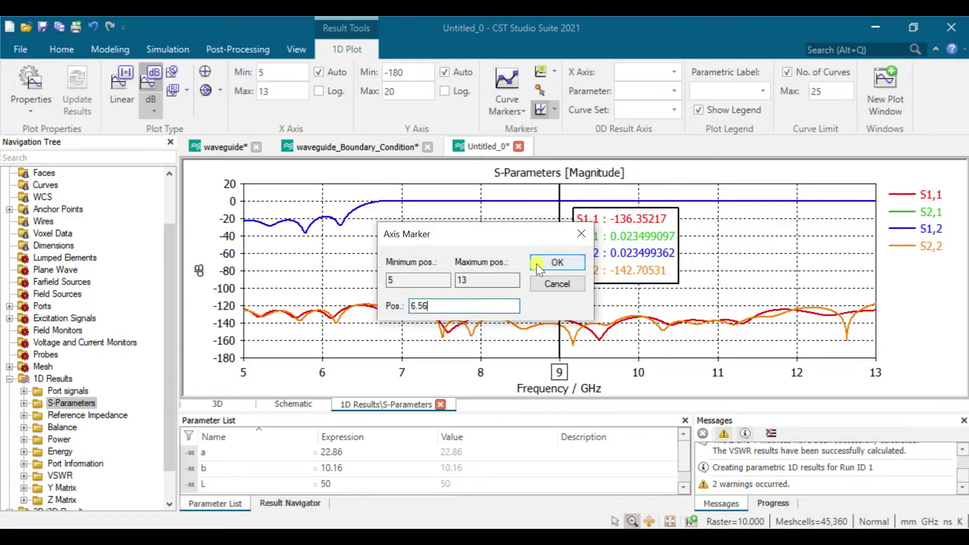
{"action": "left_click", "coordinate": [557, 262]}
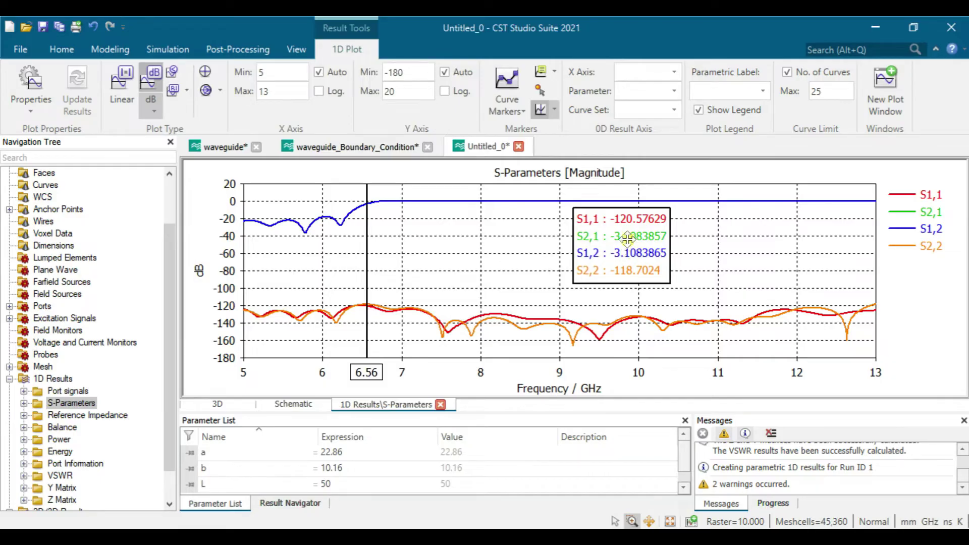
Step: Inspect the VSWR plot and read the reference impedance with the axis marker at about 10 GHz
{"action": "left_click", "coordinate": [65, 477]}
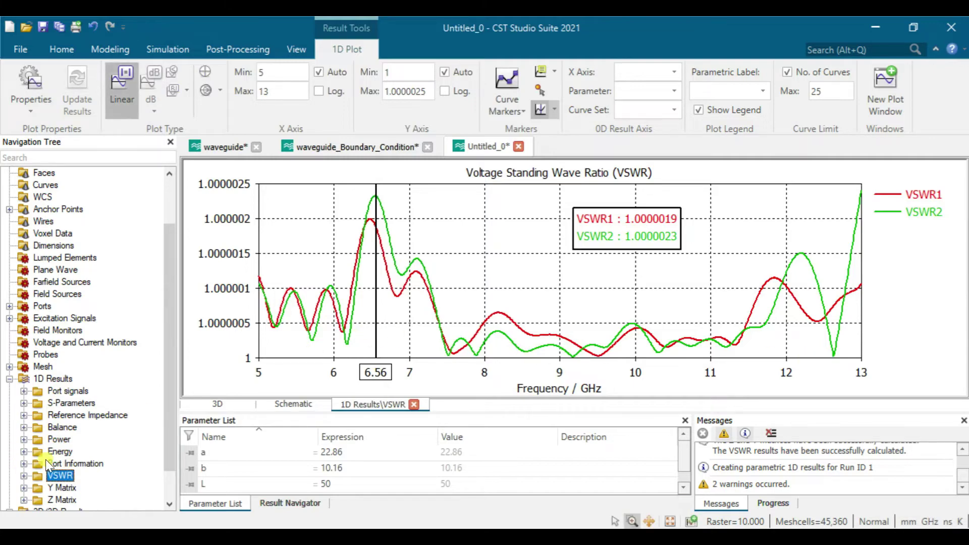
{"action": "left_click", "coordinate": [72, 418]}
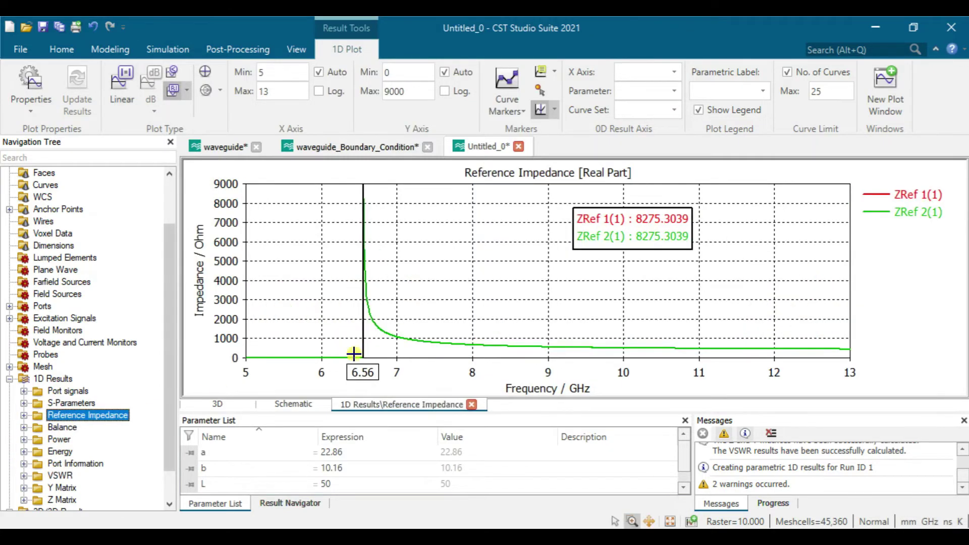
{"action": "left_click", "coordinate": [360, 229]}
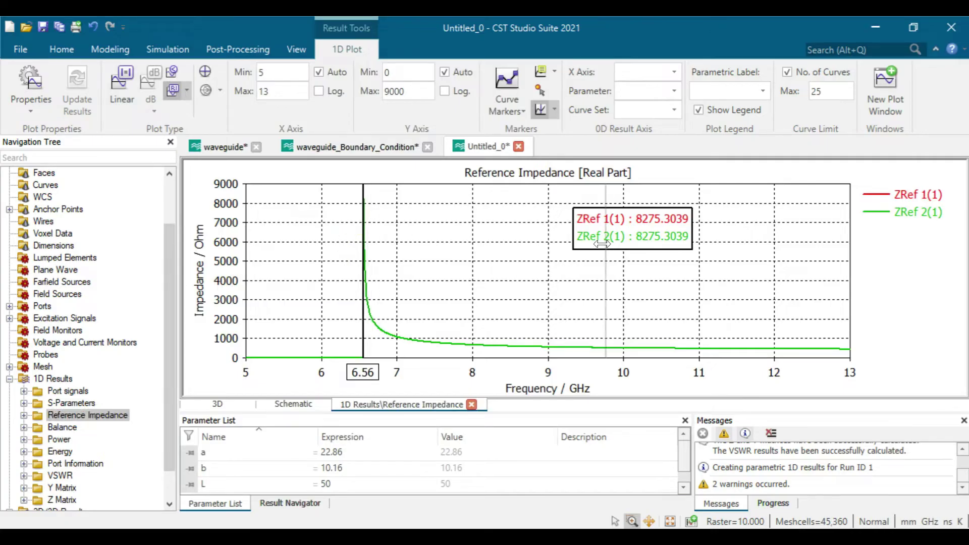
{"action": "mouse_move", "coordinate": [620, 246]}
{"action": "left_mouse_down"}
{"action": "mouse_move", "coordinate": [687, 240]}
{"action": "mouse_move", "coordinate": [736, 257]}
{"action": "left_mouse_up"}
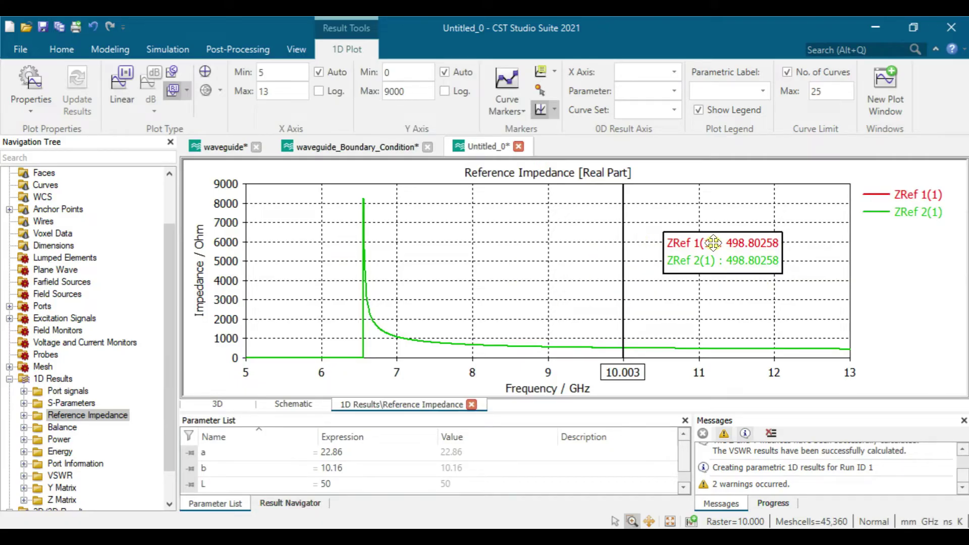
{"action": "scroll", "coordinate": [29, 313], "scroll_direction": "up", "scroll_amount": 2}
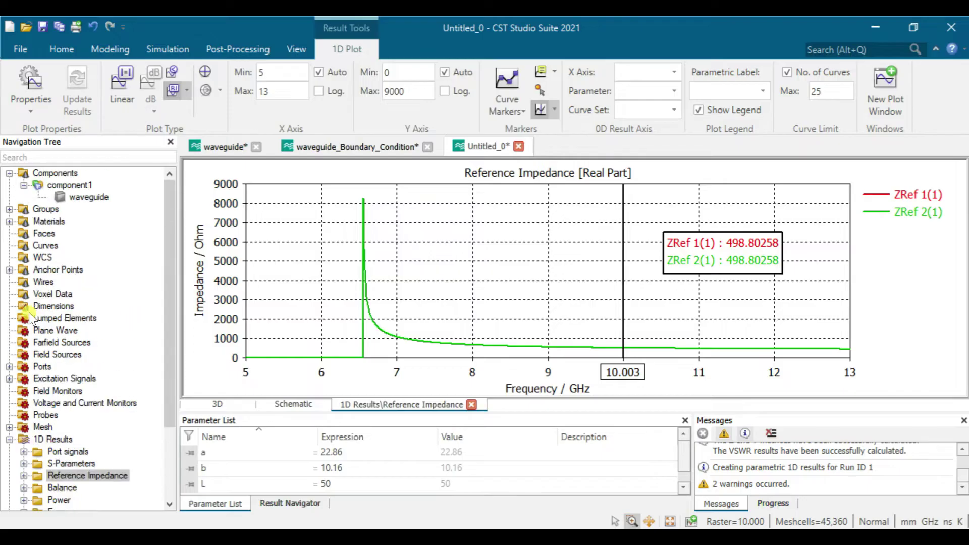
Step: Add a time-domain E-field monitor for the waveguide with start time 0 and step width 0.05
{"action": "left_click", "coordinate": [80, 184]}
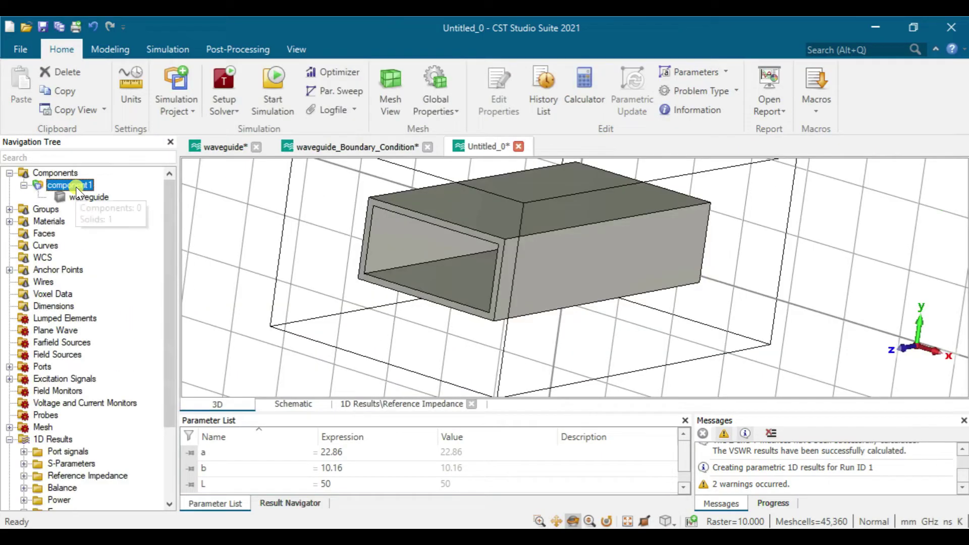
{"action": "left_click", "coordinate": [172, 50]}
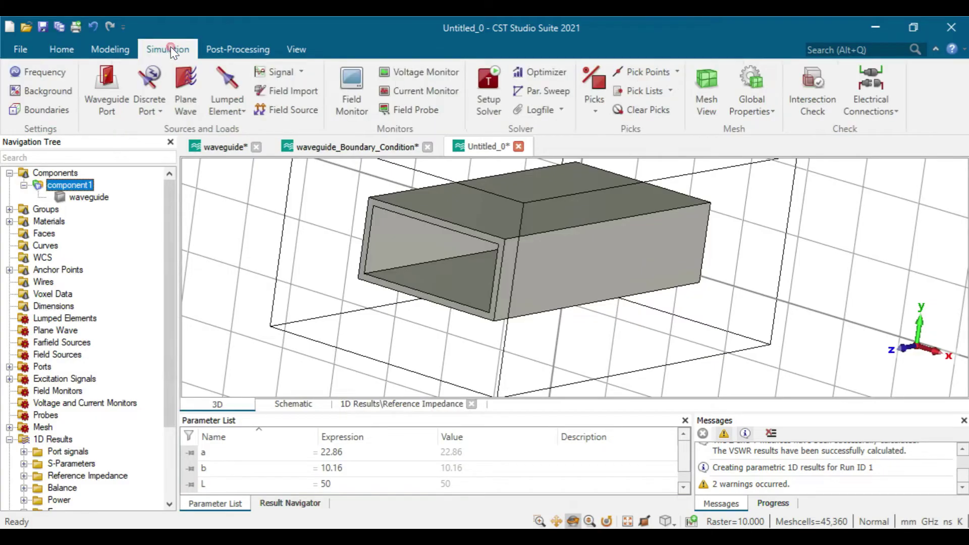
{"action": "left_click", "coordinate": [339, 99]}
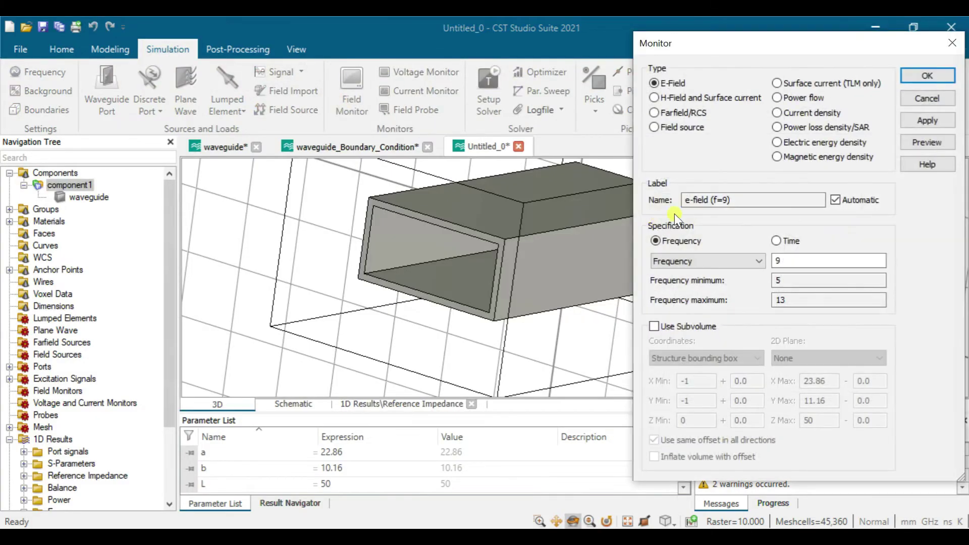
{"action": "left_click", "coordinate": [776, 241]}
{"action": "left_click", "coordinate": [797, 279]}
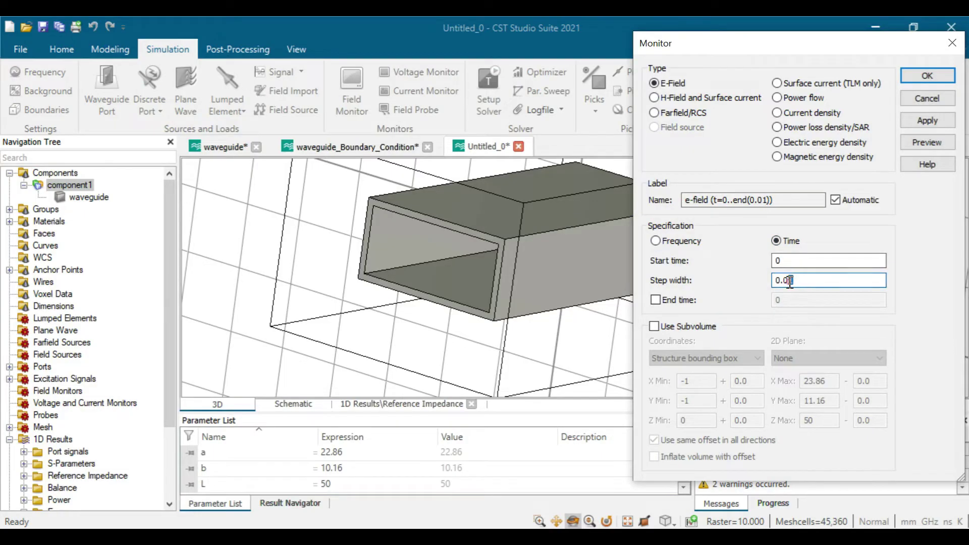
{"action": "key", "text": "BackSpace"}
{"action": "type", "text": "5"}
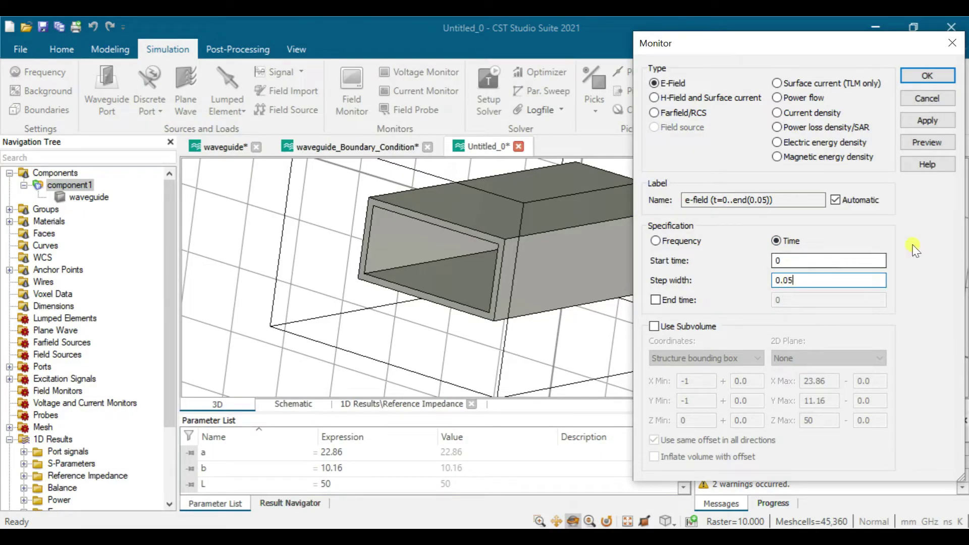
{"action": "left_click", "coordinate": [923, 122]}
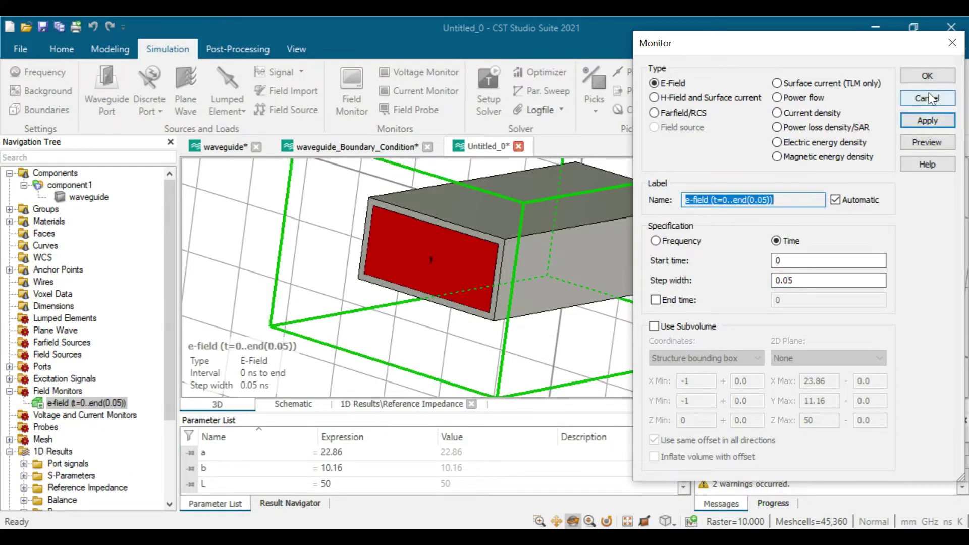
{"action": "left_click", "coordinate": [929, 98]}
Step: Run the time domain solver again with the new field monitor and display the reference impedance plot
{"action": "left_click", "coordinate": [486, 91]}
{"action": "left_click", "coordinate": [611, 150]}
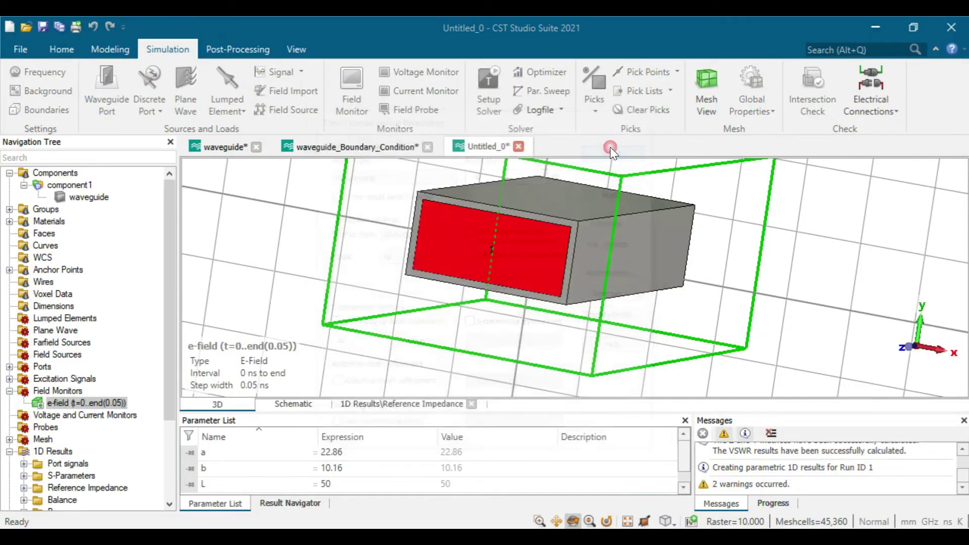
{"action": "left_click", "coordinate": [82, 488]}
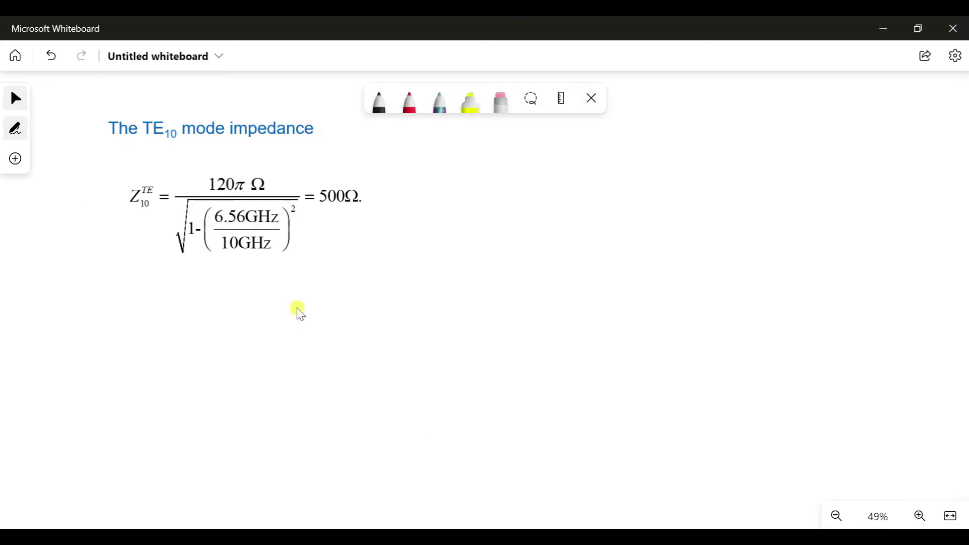
Step: Compare the TE10 mode impedance formula in Microsoft Whiteboard with the reference impedance plot in CST Studio Suite, ending on the whiteboard
{"action": "left_click", "coordinate": [227, 195]}
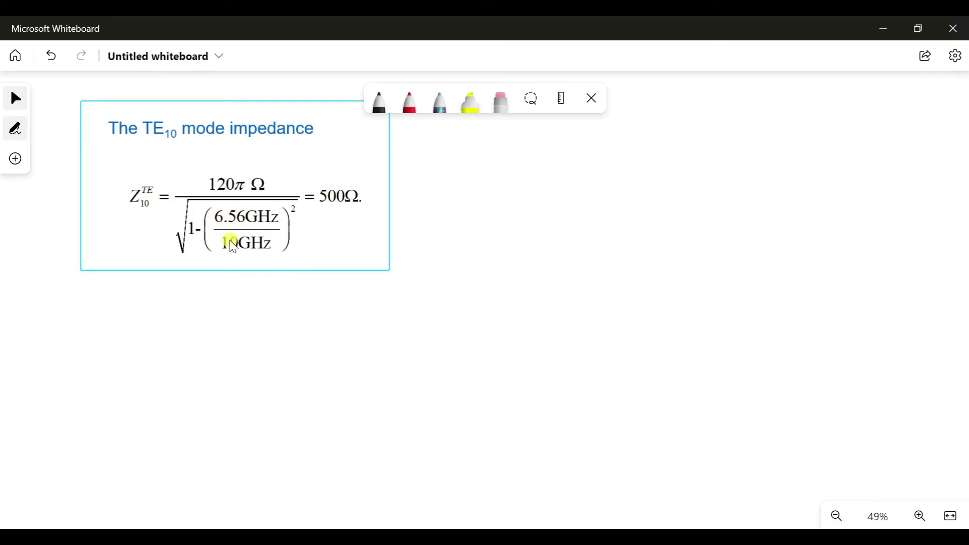
{"action": "key", "text": "alt+Tab"}
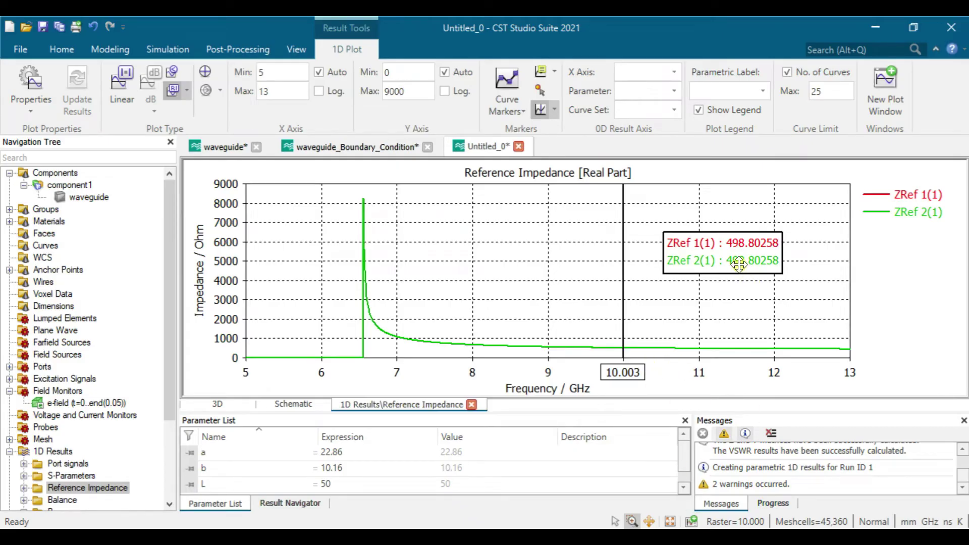
{"action": "key", "text": "alt+Tab"}
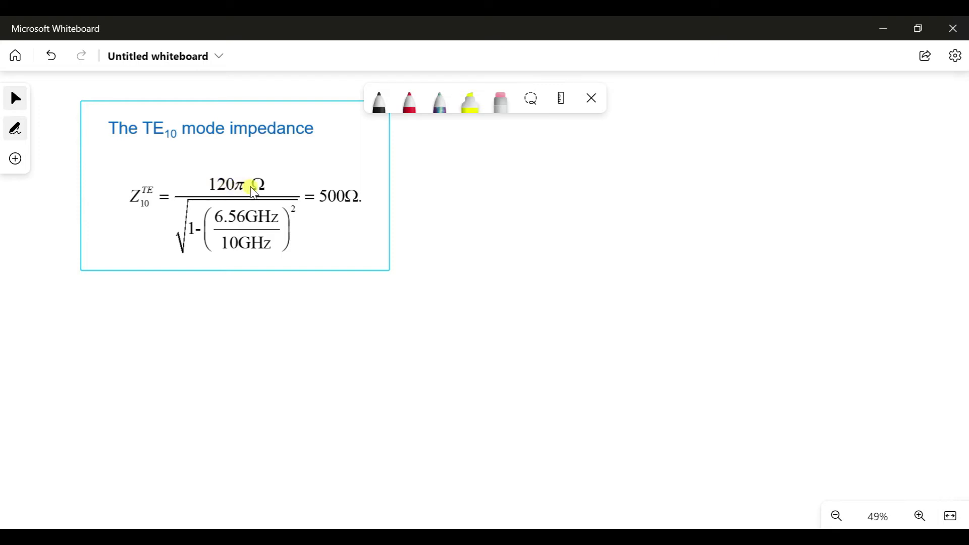
Step: Handwrite "377 ohm = 120π ohm" in red beside the TE10 impedance formula, with an arrow linking both lines and π double-underlined
{"action": "key", "text": "ctrl+z"}
{"action": "mouse_move", "coordinate": [479, 175]}
{"action": "left_mouse_down"}
{"action": "mouse_move", "coordinate": [488, 188]}
{"action": "mouse_move", "coordinate": [478, 200]}
{"action": "mouse_move", "coordinate": [512, 200]}
{"action": "left_mouse_up"}
{"action": "left_click", "coordinate": [509, 176]}
{"action": "mouse_move", "coordinate": [509, 190]}
{"action": "left_mouse_down"}
{"action": "mouse_move", "coordinate": [538, 177]}
{"action": "mouse_move", "coordinate": [543, 201]}
{"action": "left_mouse_up"}
{"action": "left_click_drag", "start_coordinate": [538, 190], "coordinate": [549, 188]}
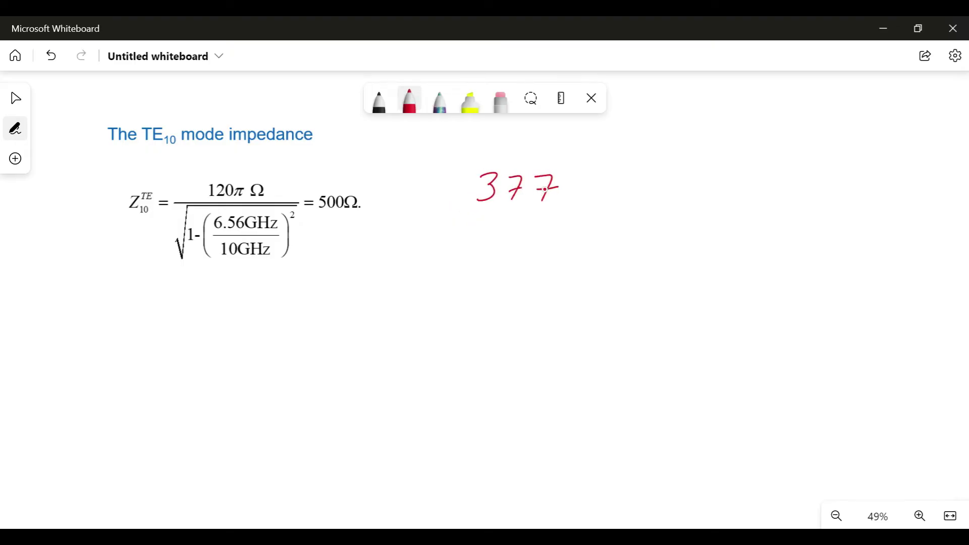
{"action": "mouse_move", "coordinate": [600, 172]}
{"action": "left_mouse_down"}
{"action": "mouse_move", "coordinate": [591, 198]}
{"action": "mouse_move", "coordinate": [638, 200]}
{"action": "left_mouse_up"}
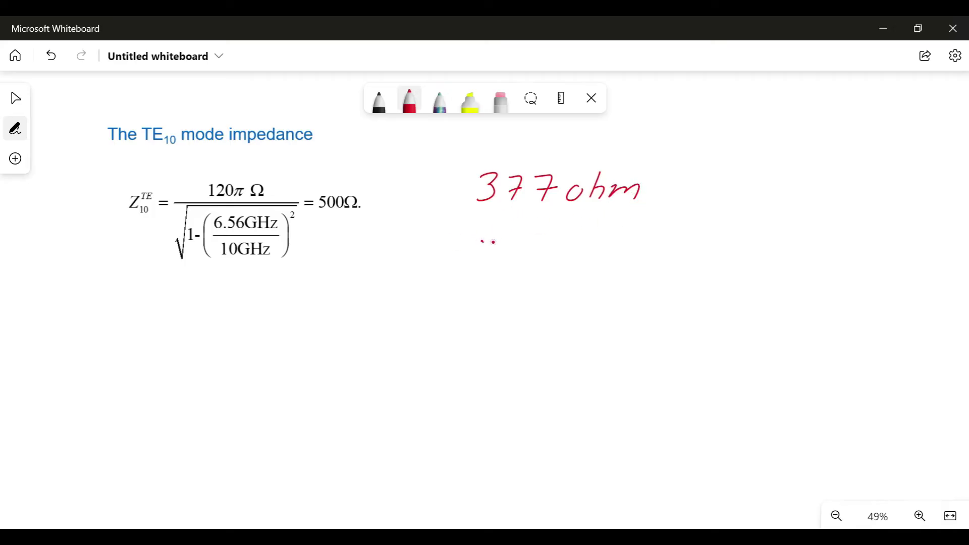
{"action": "mouse_move", "coordinate": [531, 238]}
{"action": "left_mouse_down"}
{"action": "mouse_move", "coordinate": [562, 259]}
{"action": "mouse_move", "coordinate": [603, 250]}
{"action": "mouse_move", "coordinate": [602, 260]}
{"action": "mouse_move", "coordinate": [655, 265]}
{"action": "mouse_move", "coordinate": [669, 254]}
{"action": "mouse_move", "coordinate": [712, 261]}
{"action": "mouse_move", "coordinate": [747, 232]}
{"action": "mouse_move", "coordinate": [723, 199]}
{"action": "mouse_move", "coordinate": [685, 214]}
{"action": "left_mouse_up"}
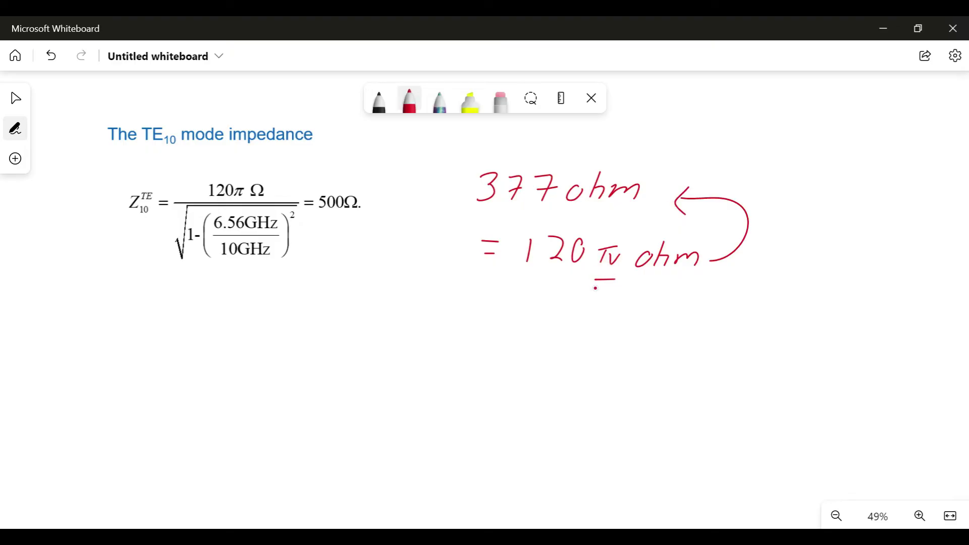
{"action": "left_click_drag", "start_coordinate": [607, 290], "coordinate": [615, 288]}
{"action": "left_click", "coordinate": [409, 100]}
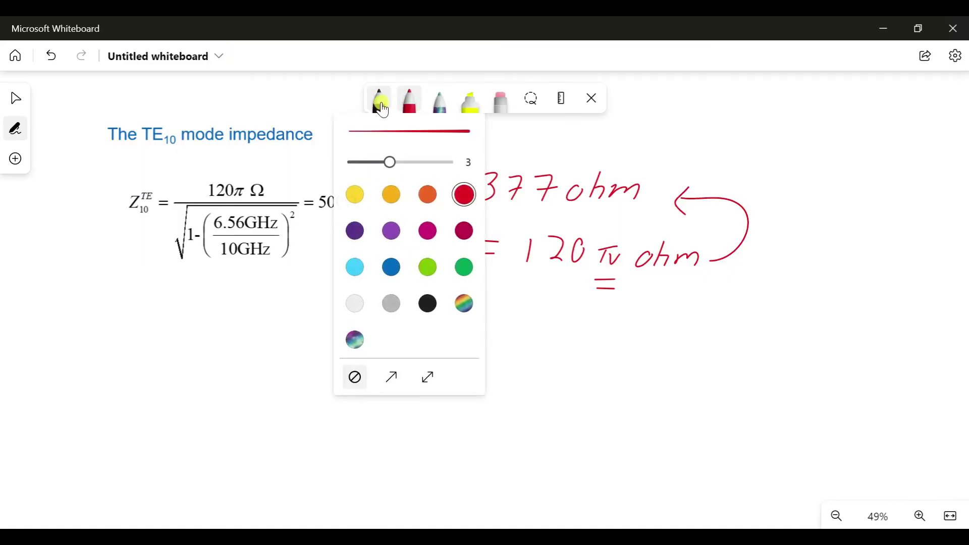
{"action": "left_click", "coordinate": [411, 104]}
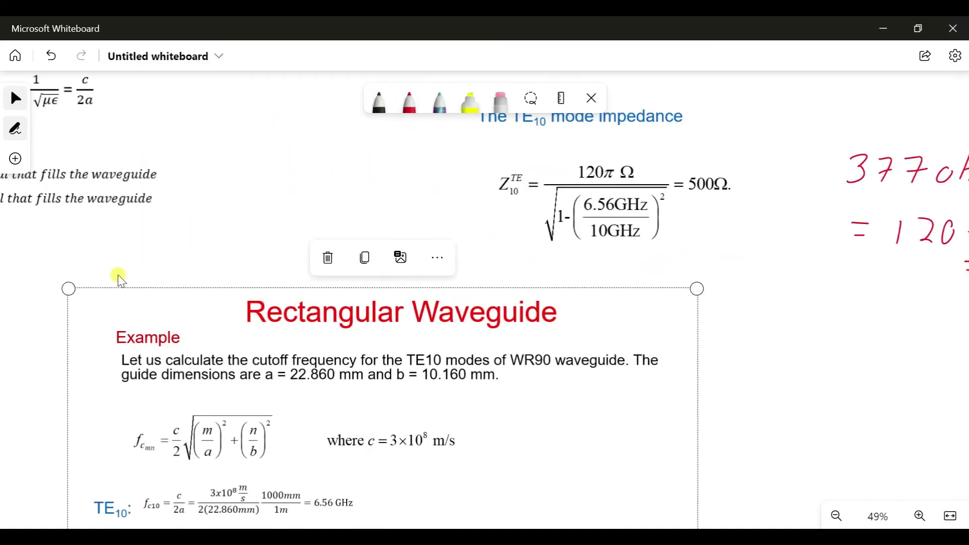
Step: Examine the general cutoff frequency formula and the WR90 TE10 cutoff calculation on the whiteboard
{"action": "left_click_drag", "start_coordinate": [124, 239], "coordinate": [341, 238]}
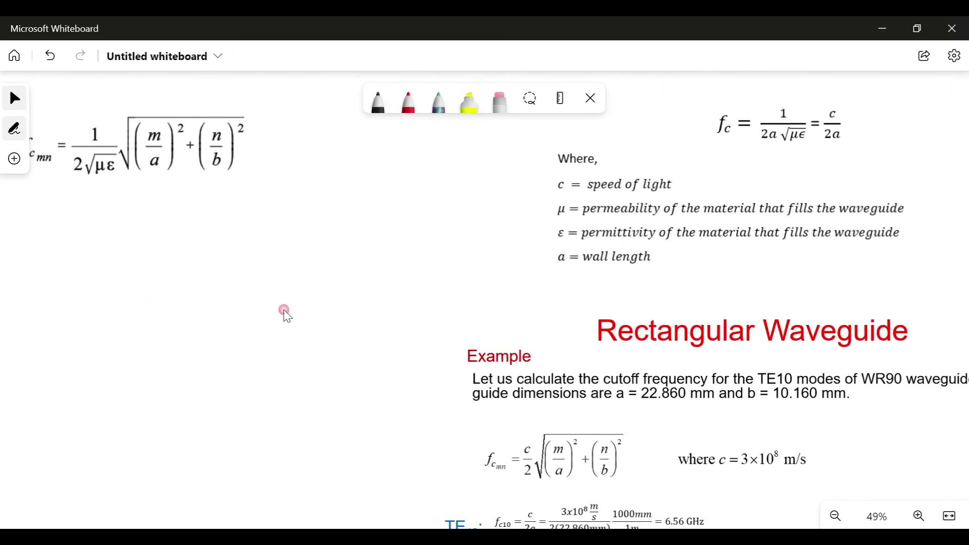
{"action": "key", "text": "ctrl+minus"}
{"action": "left_click_drag", "start_coordinate": [227, 197], "coordinate": [309, 191]}
{"action": "scroll", "coordinate": [556, 444], "scroll_direction": "up", "scroll_amount": 2, "text": "ctrl"}
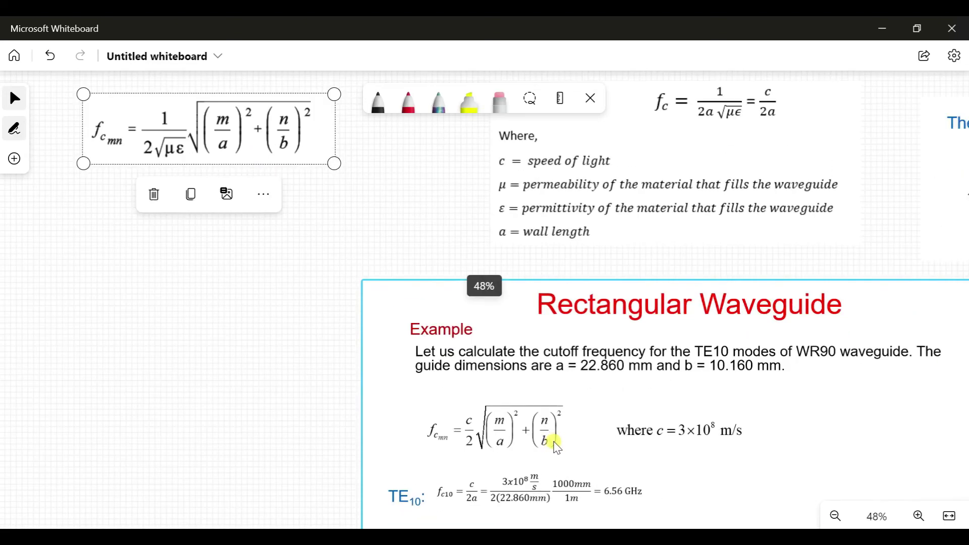